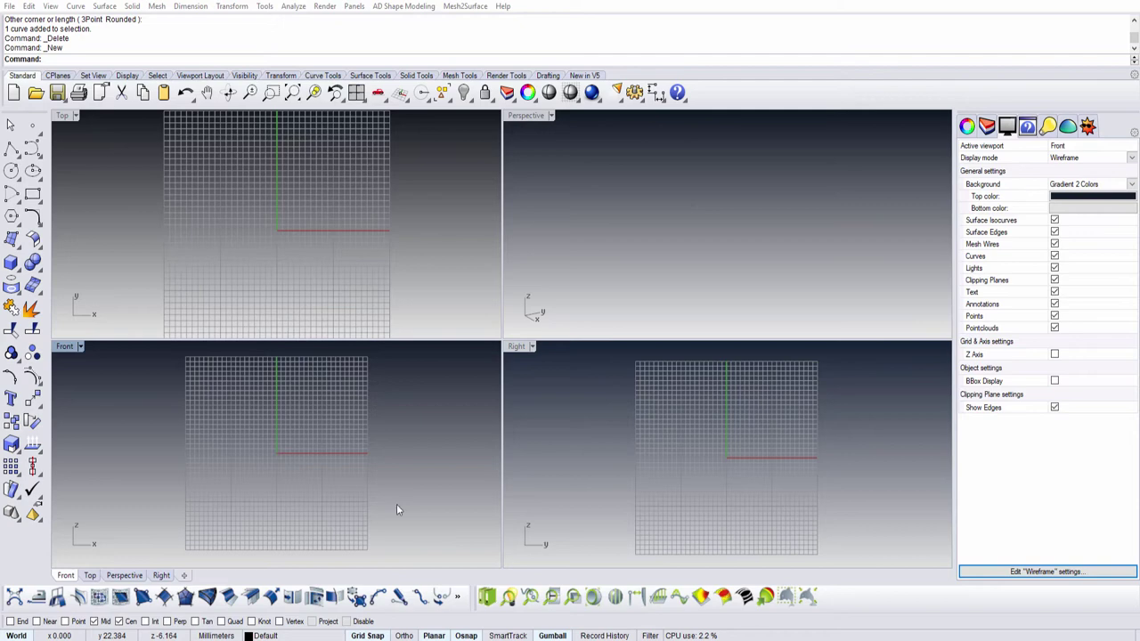
Step: Maximize the Front view and start a control point curve with degree 3
double_click(69, 347)
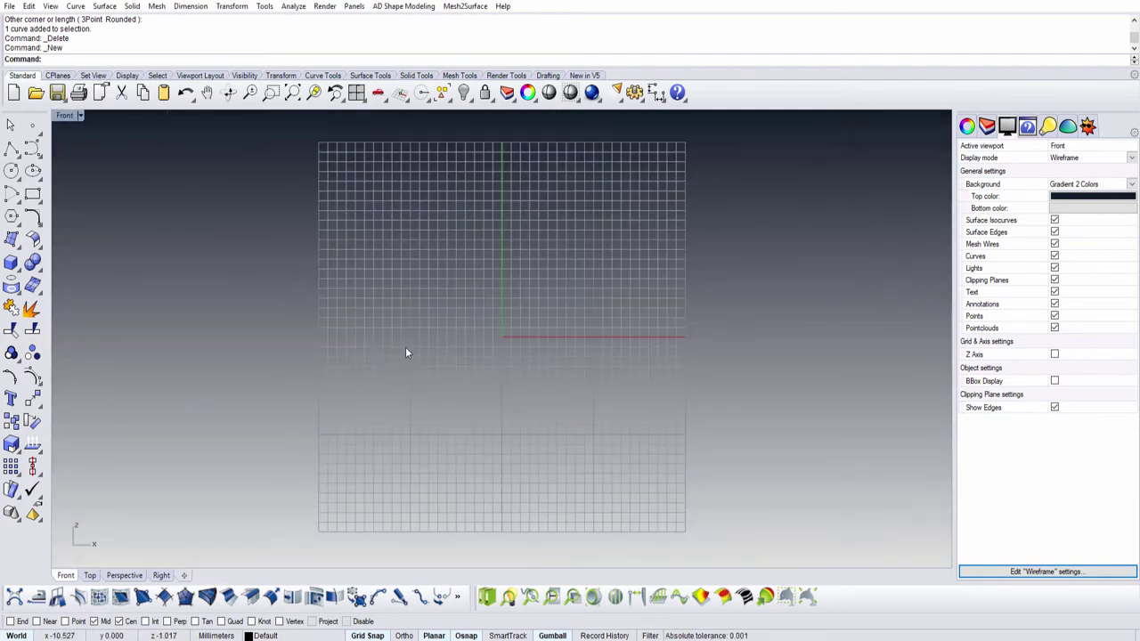
right_click_drag(406, 346, 387, 365)
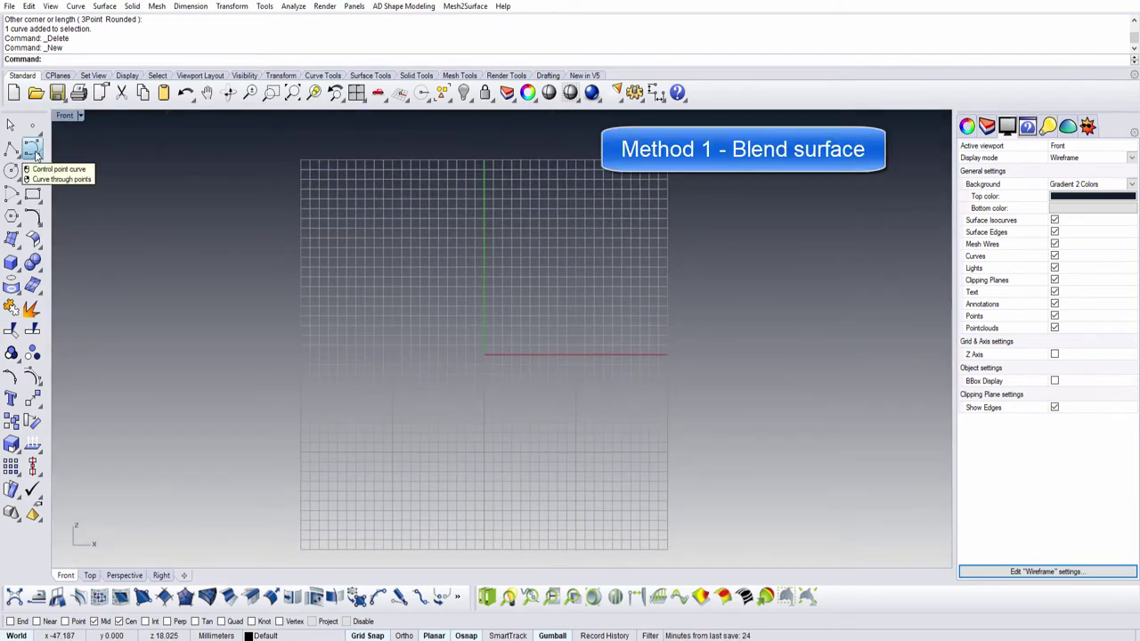
left_click(33, 149)
left_click(76, 58)
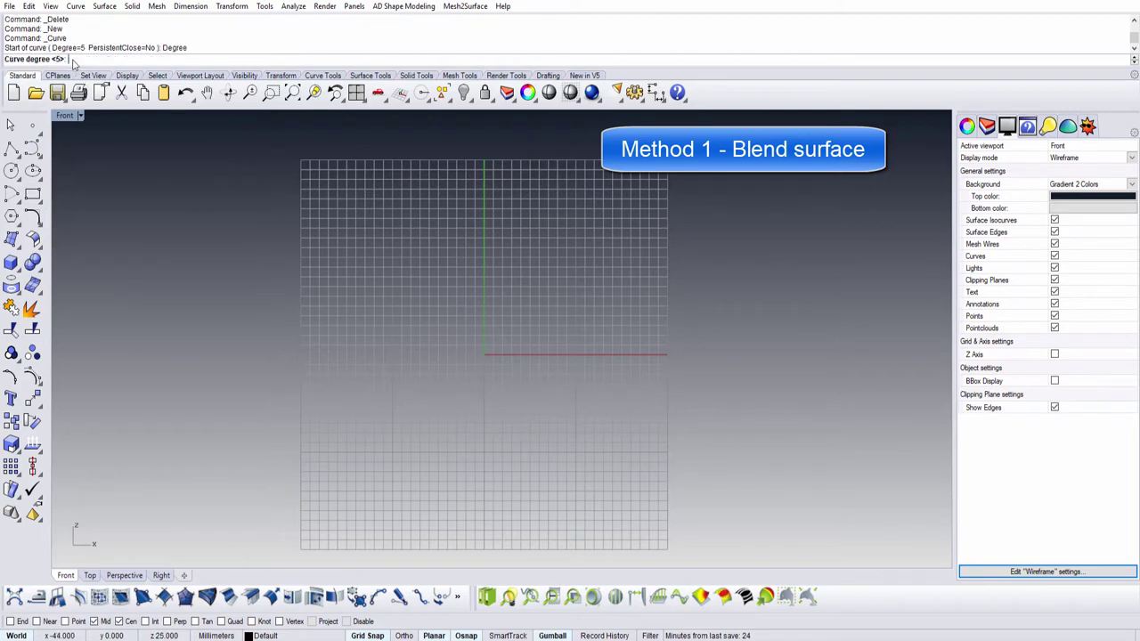
type("3")
key("Return")
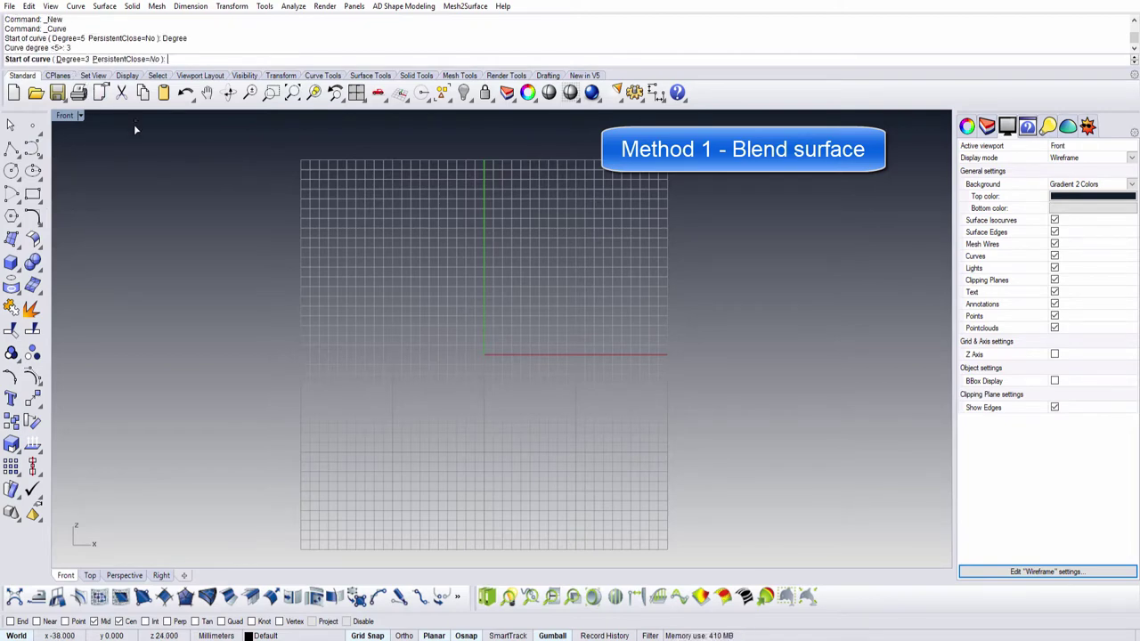
Step: Place four control points sweeping from upper left down to lower right to finish the curve
scroll(330, 265, "up", 4)
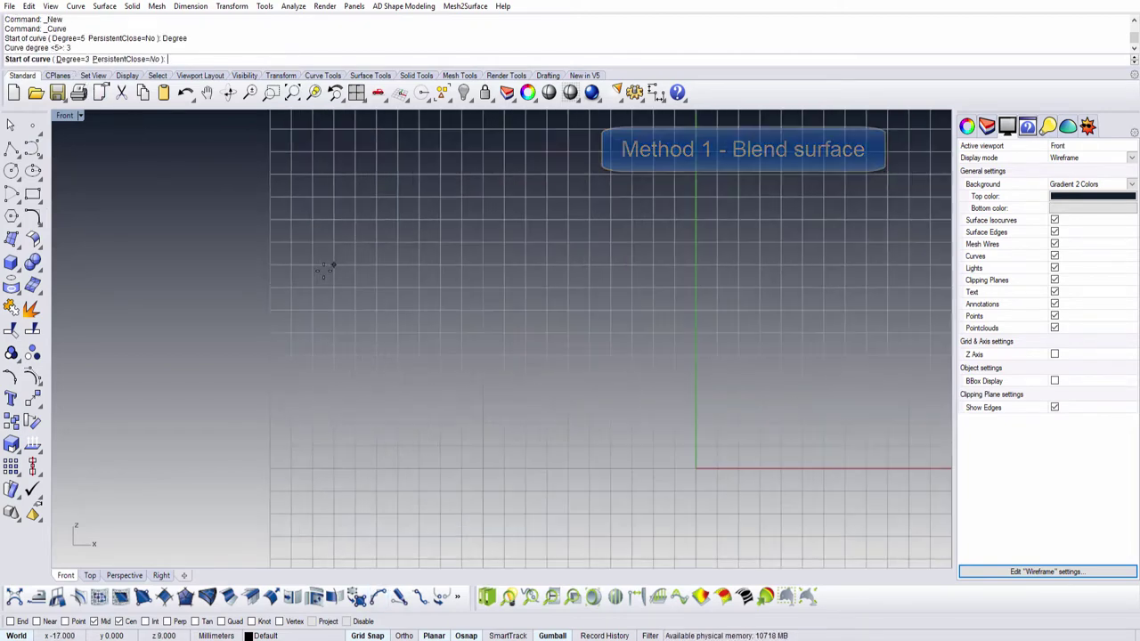
left_click(334, 220)
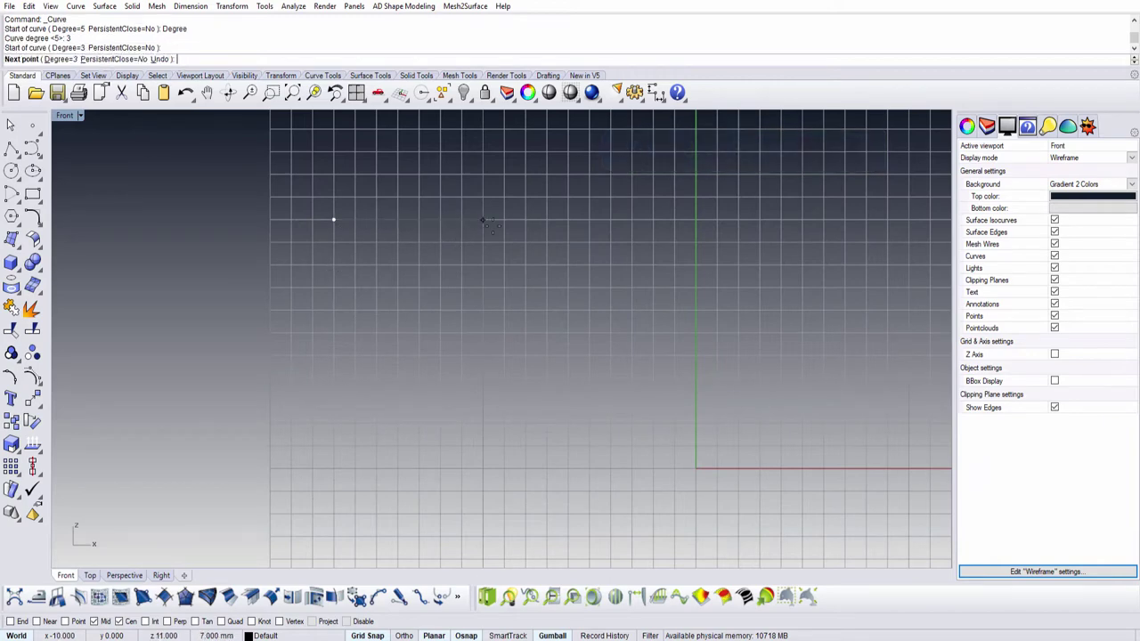
left_click(489, 221)
scroll(499, 228, "down", 3)
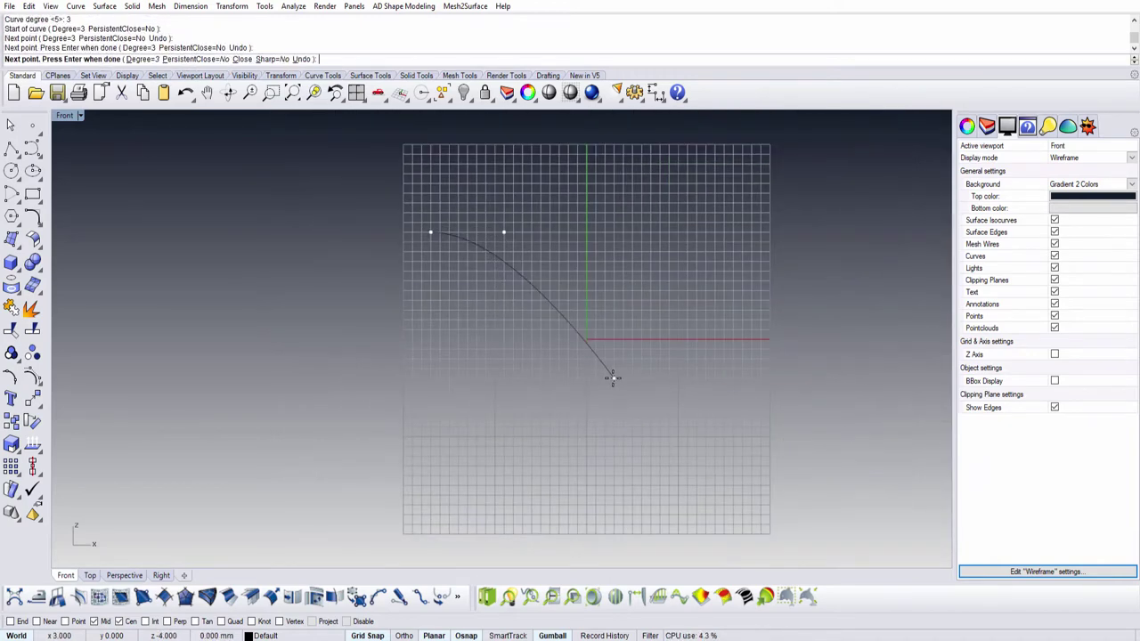
left_click(613, 378)
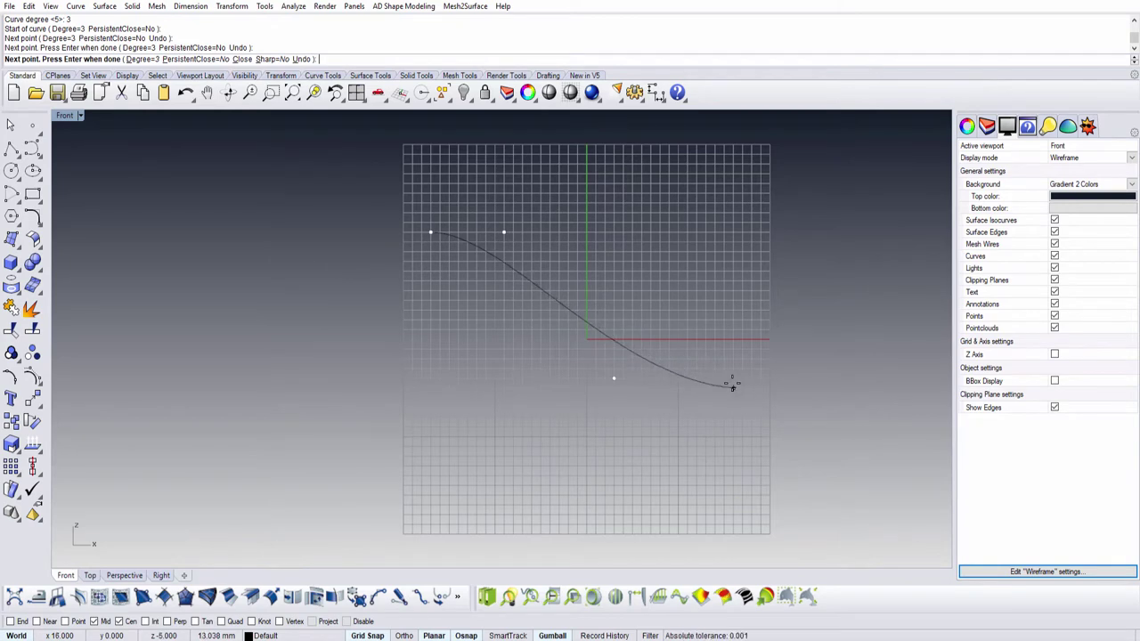
left_click(732, 385)
key("Return")
Step: Extrude the S-curve both ways into a wavy surface in the maximized Perspective view
double_click(70, 116)
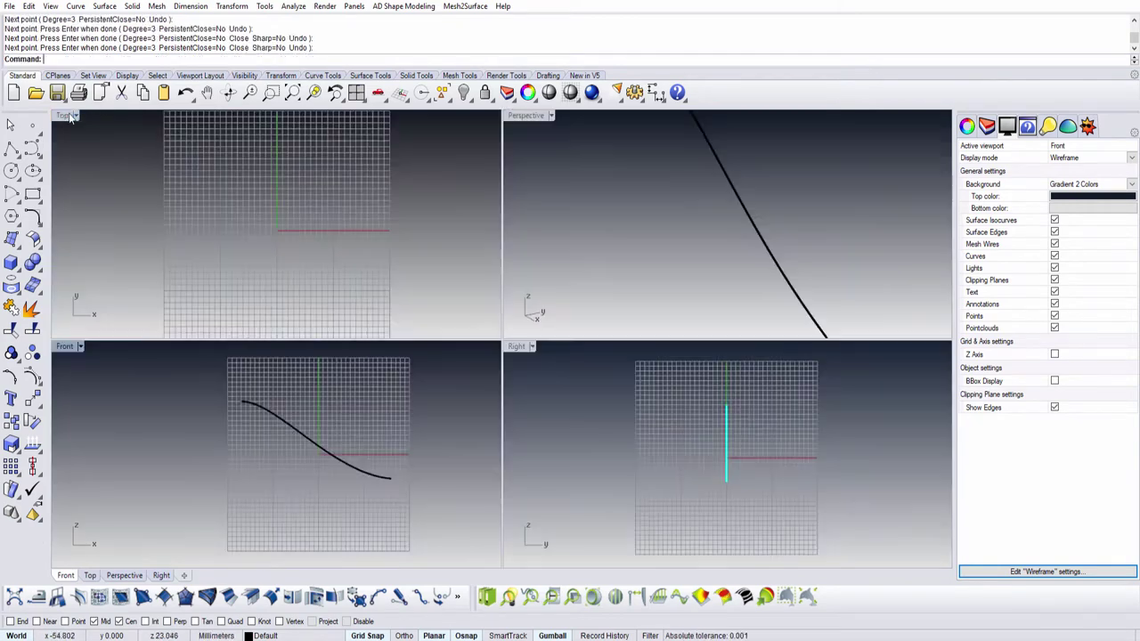
double_click(526, 116)
right_click_drag(494, 247, 399, 101)
type("Extr")
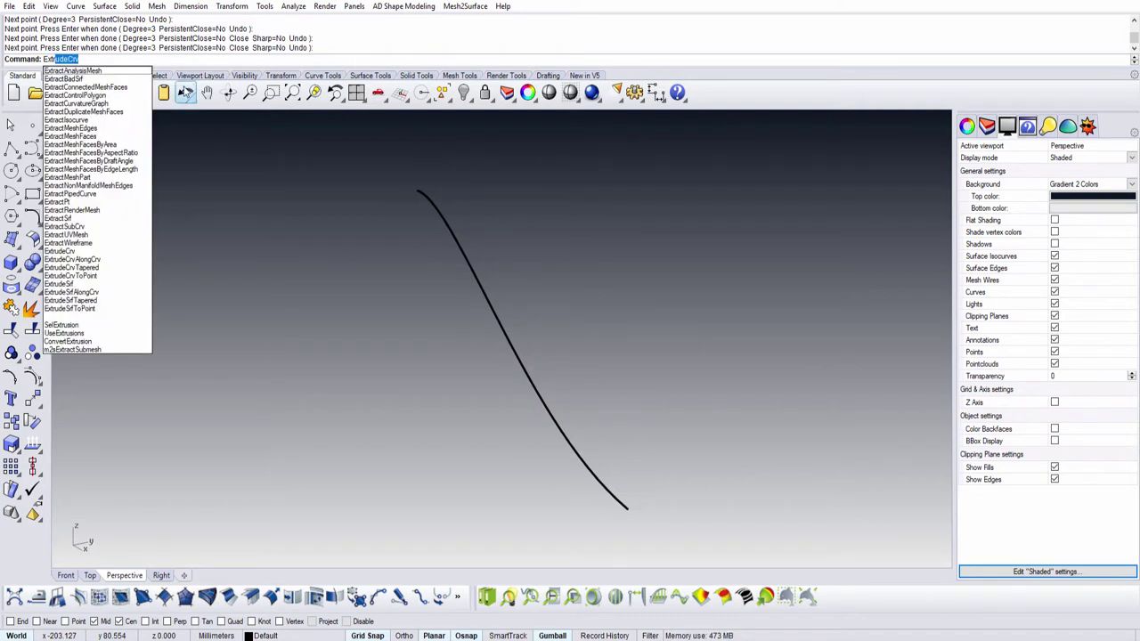
key("Return")
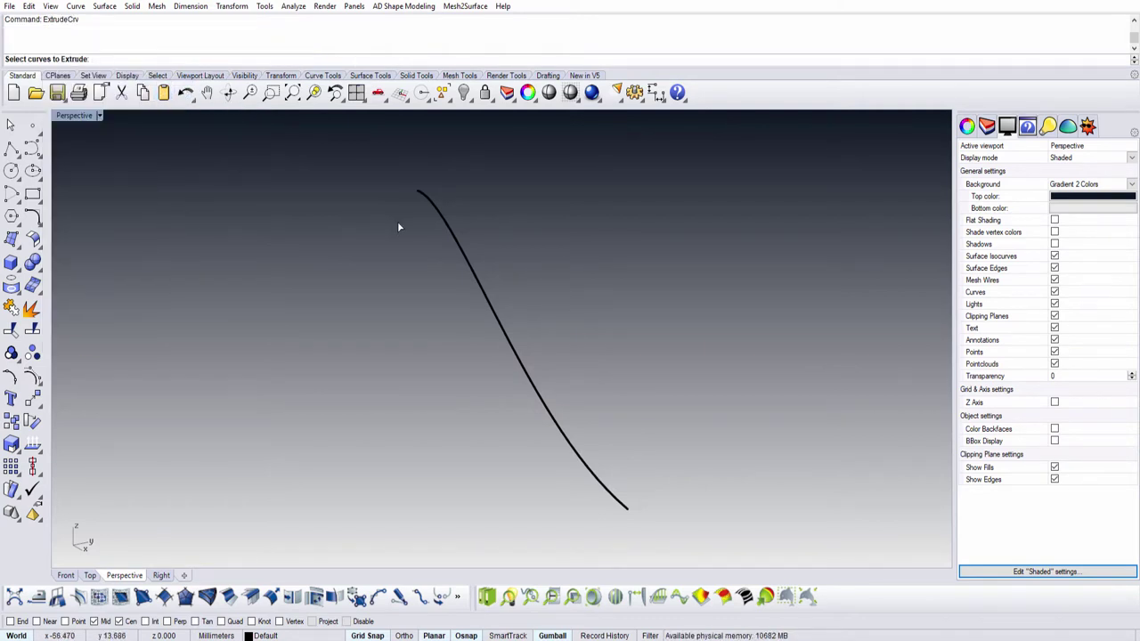
left_click(443, 220)
key("Return")
key("Return")
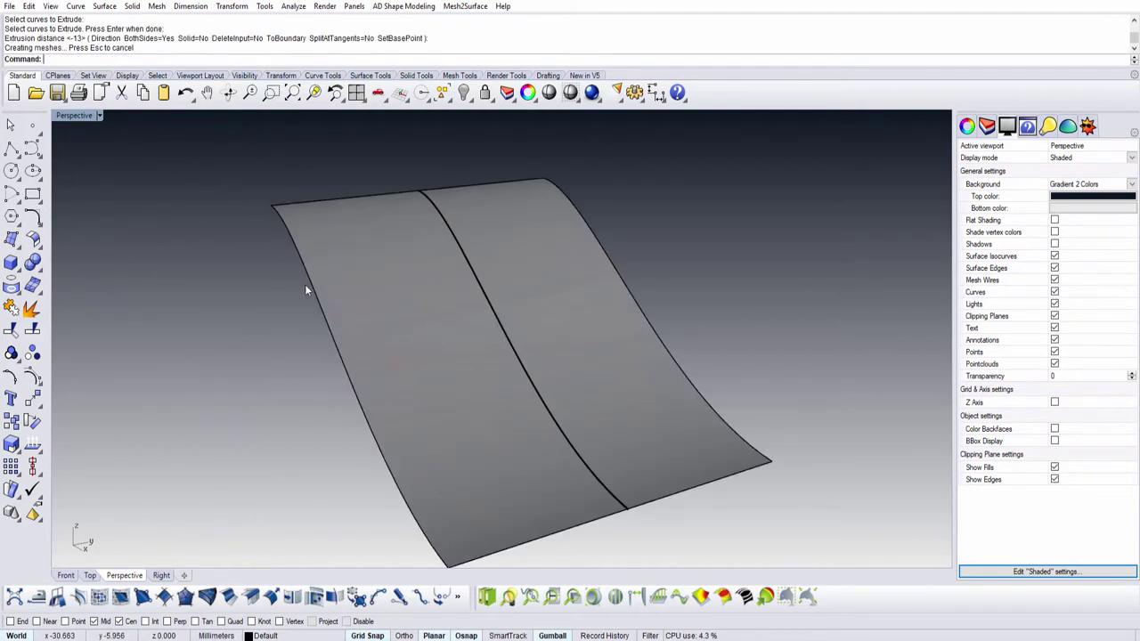
Step: Hide the original S-curve, leaving only the extruded surface
mouse_move(306, 287)
right_mouse_down()
mouse_move(392, 336)
mouse_move(453, 328)
right_mouse_up()
left_click(454, 325)
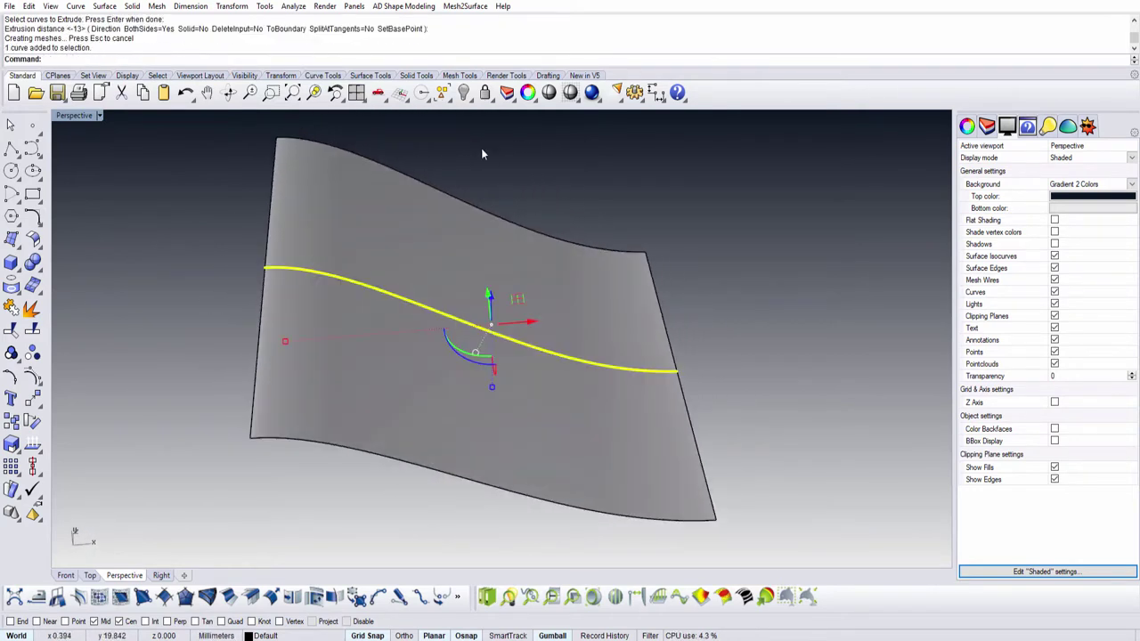
left_click(464, 96)
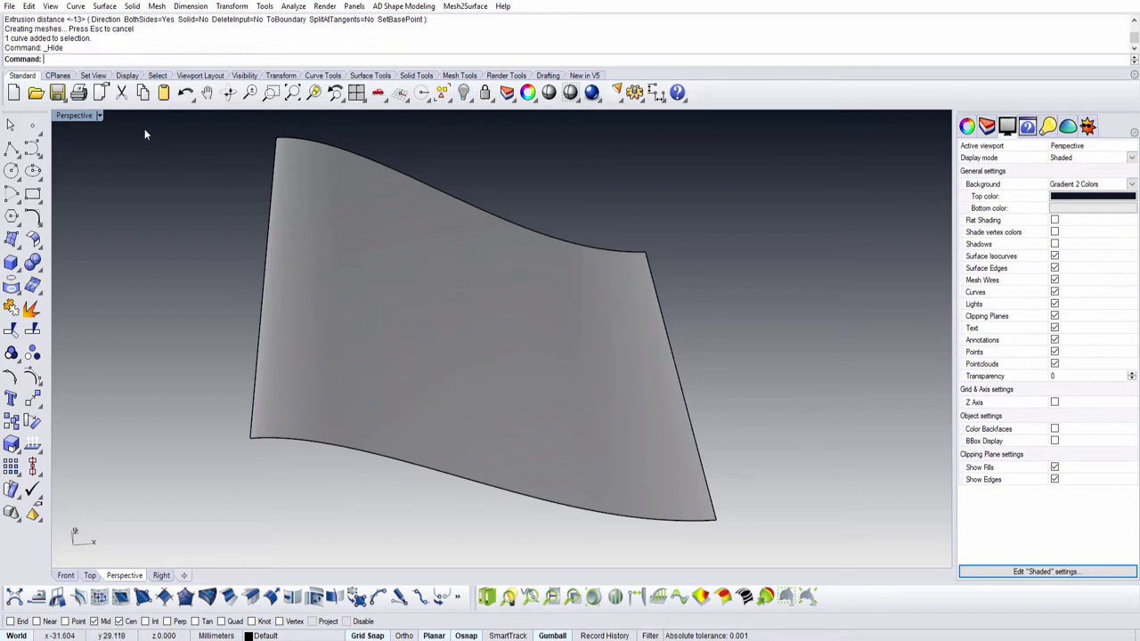
double_click(77, 117)
double_click(66, 116)
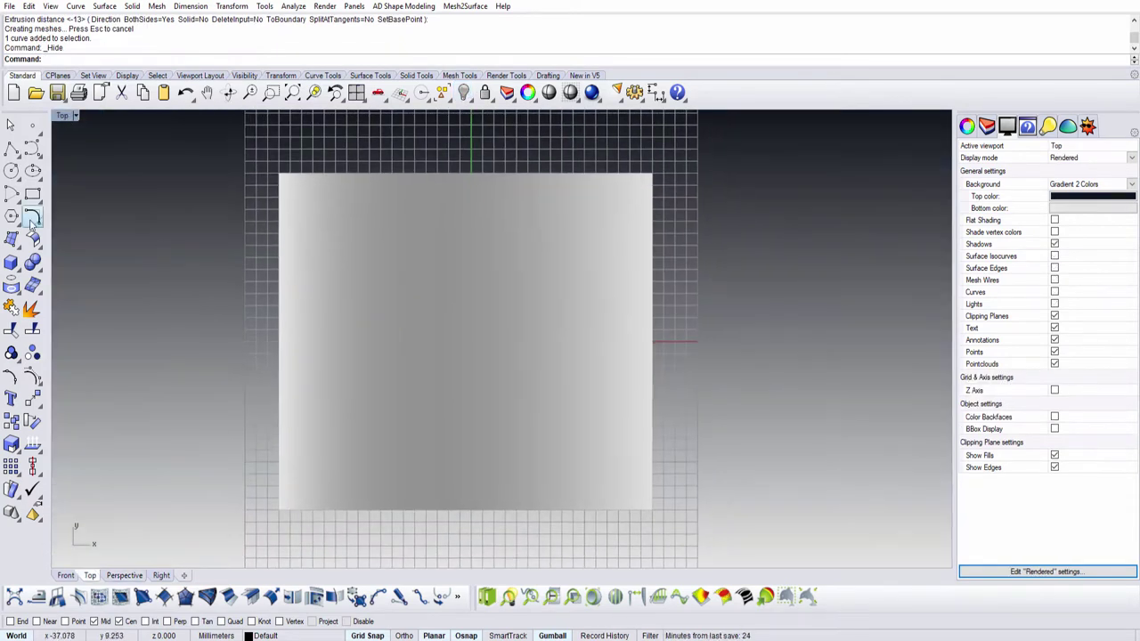
Step: Draw a circle of diameter 10 centred at 0,0
left_click(12, 171)
type("0")
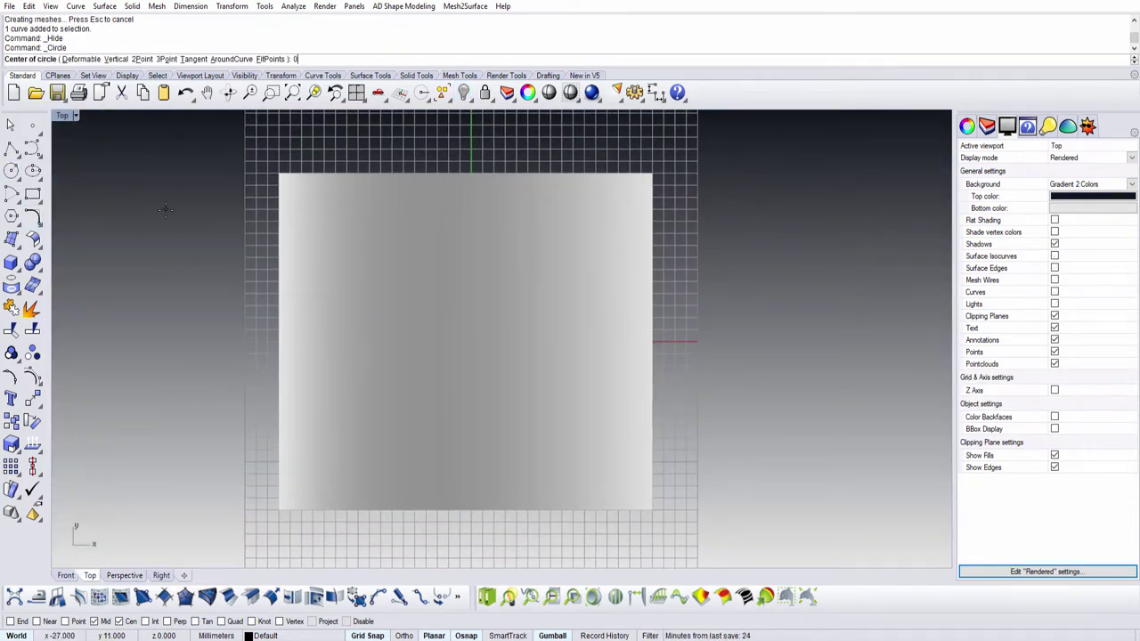
type(",0")
key("Return")
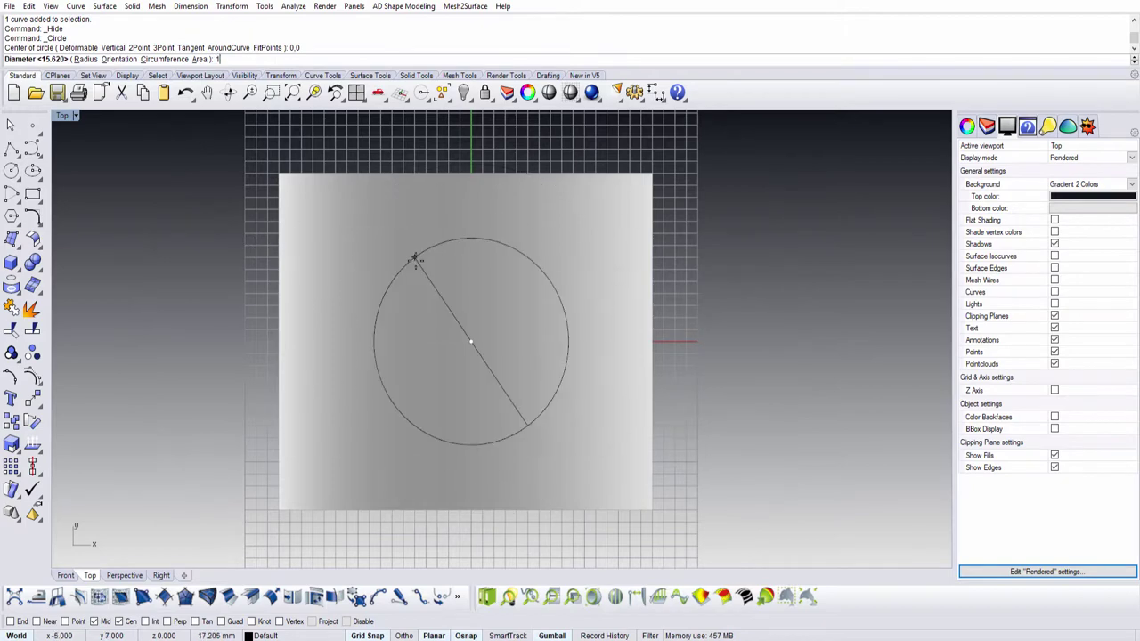
type("0")
key("Return")
Step: Switch the Top view display mode to Ghosted, then to X-Ray
left_click(77, 116)
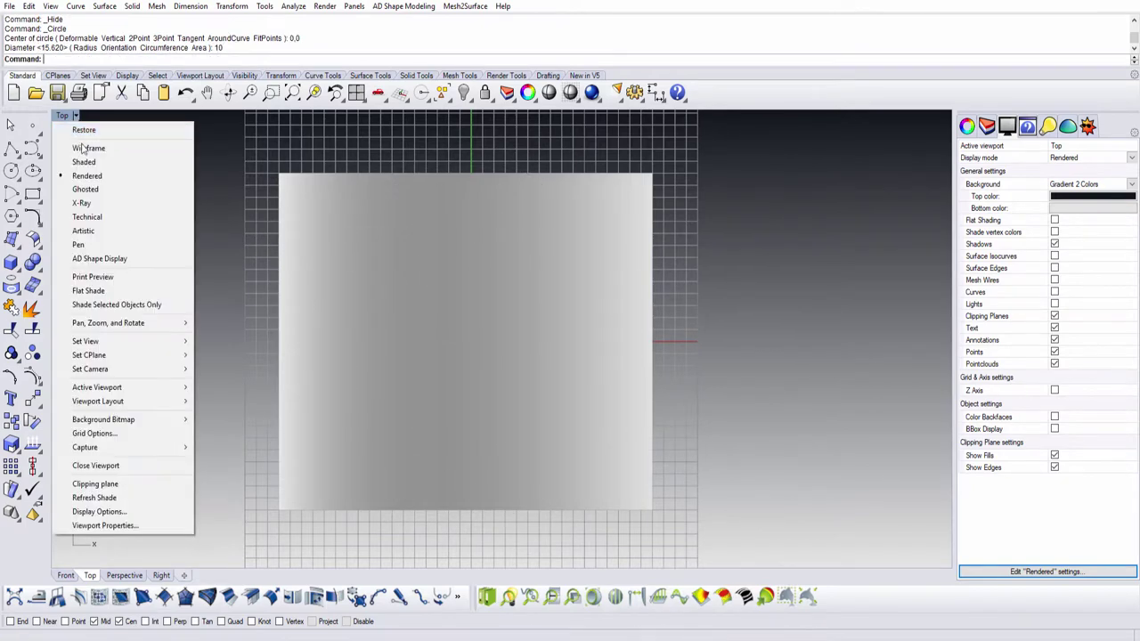
left_click(79, 184)
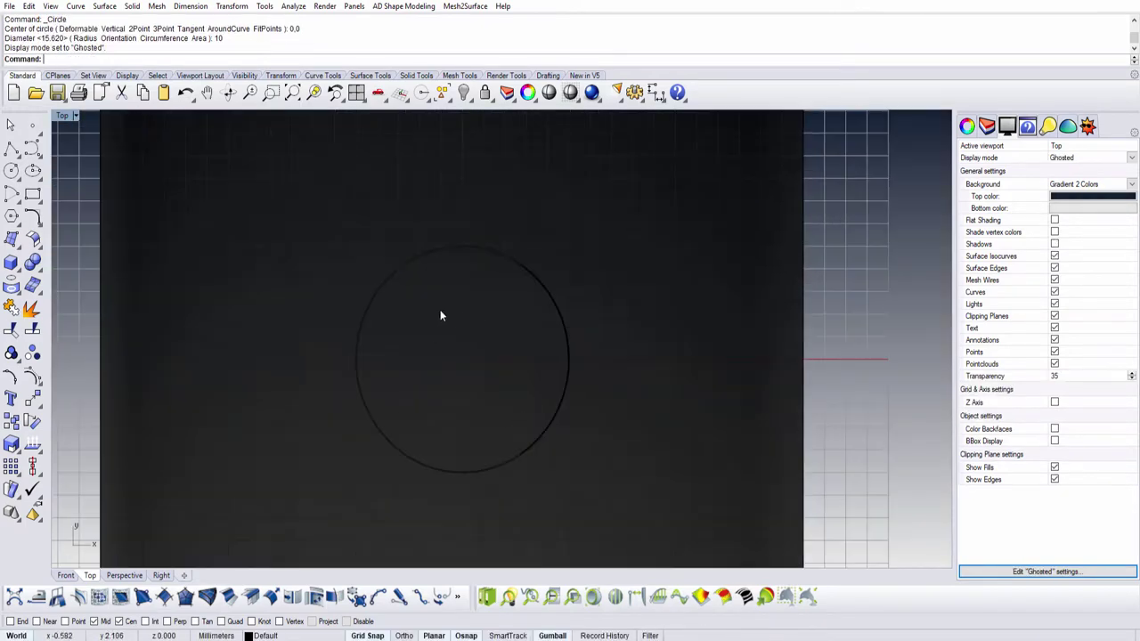
left_click(76, 116)
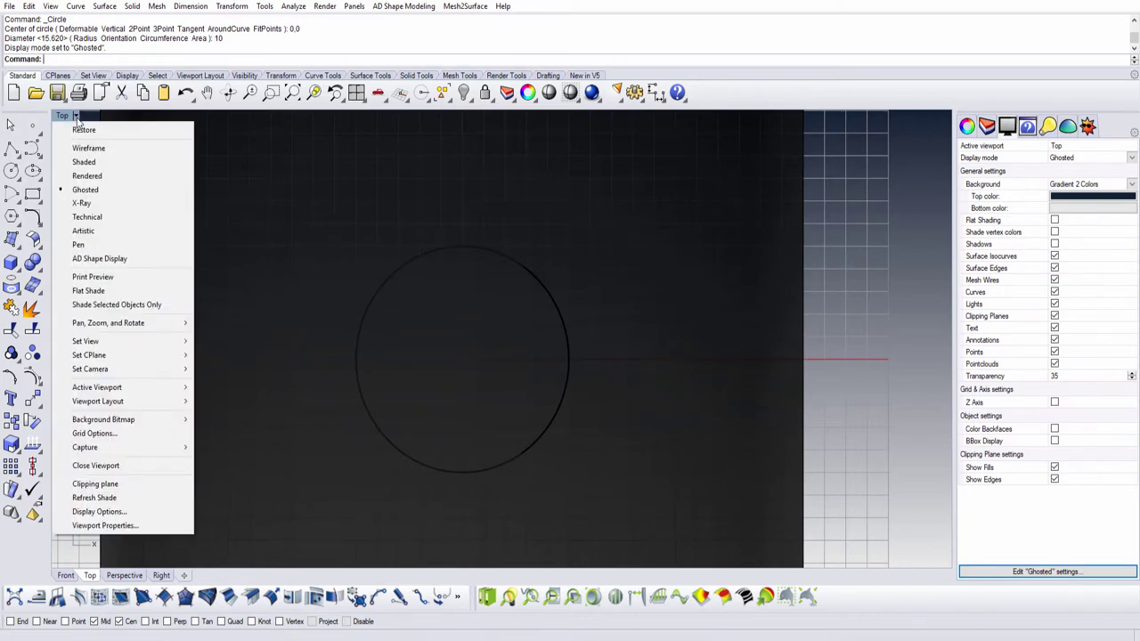
left_click(82, 203)
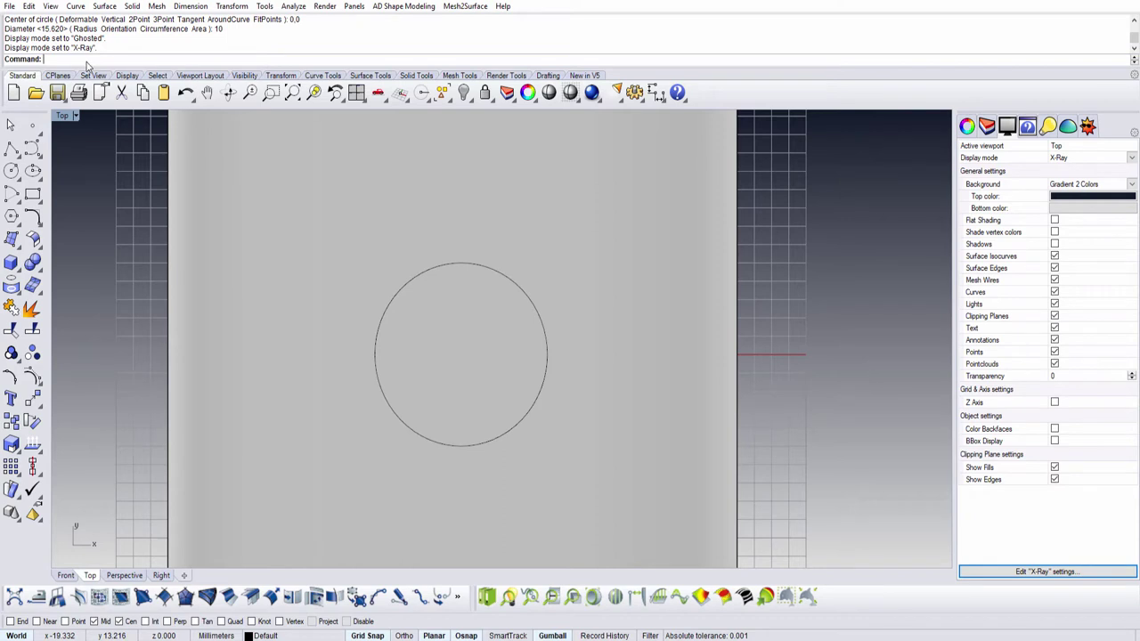
Step: Offset the diameter-10 circle by 0.5 once outward and once inward
type("Offset")
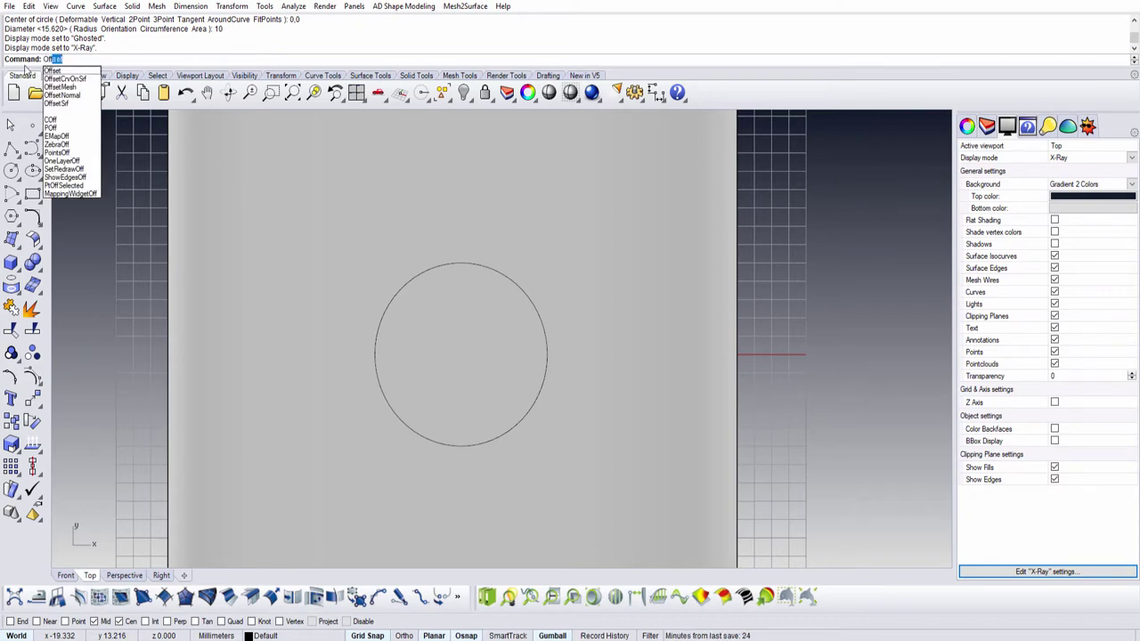
key("Return")
left_click(518, 293)
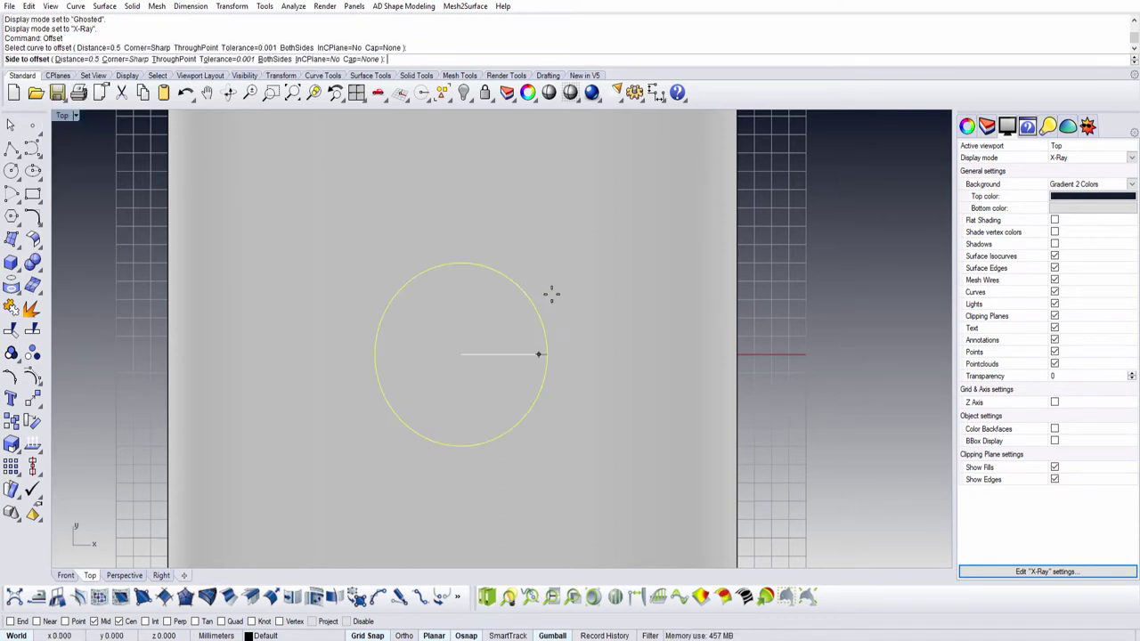
type("0.5")
key("Return")
left_click(603, 313)
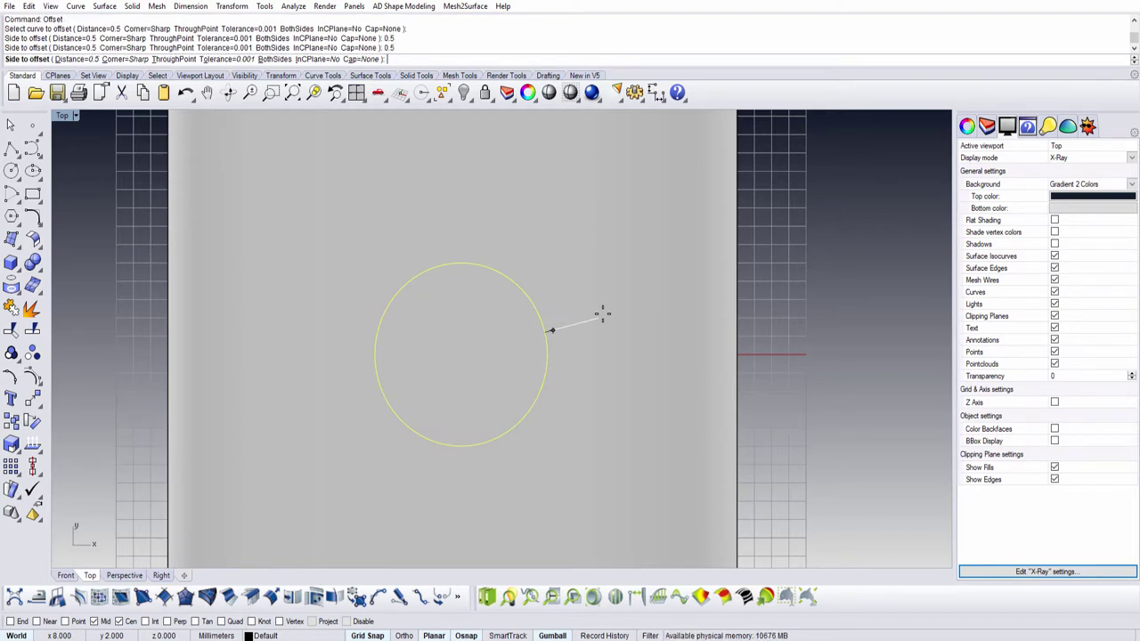
right_click(789, 324)
left_click(533, 324)
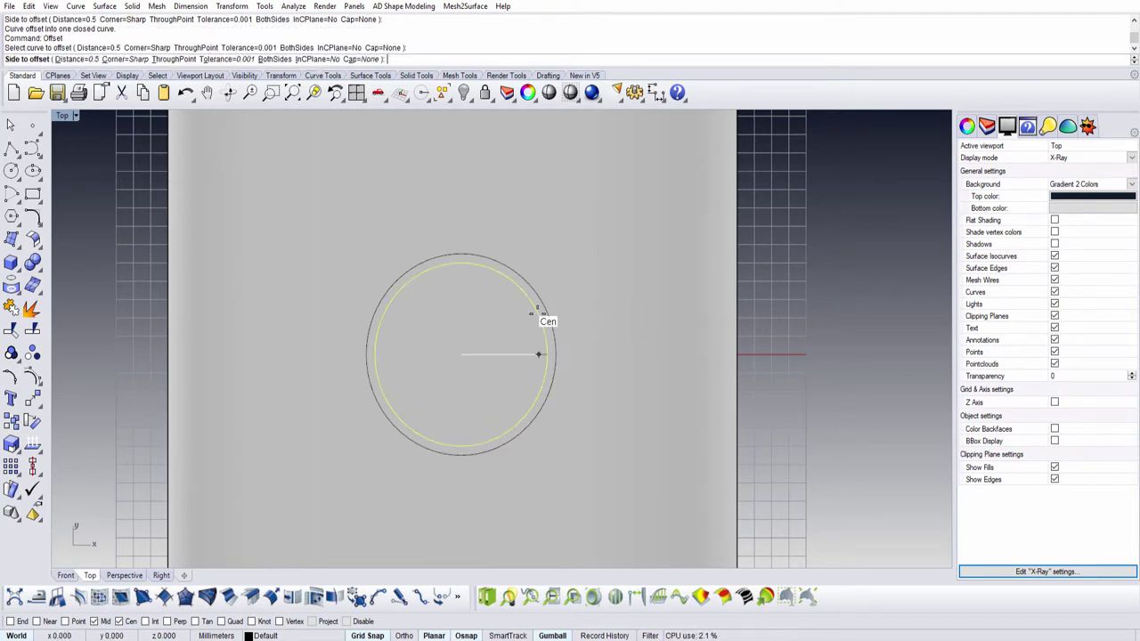
left_click(517, 324)
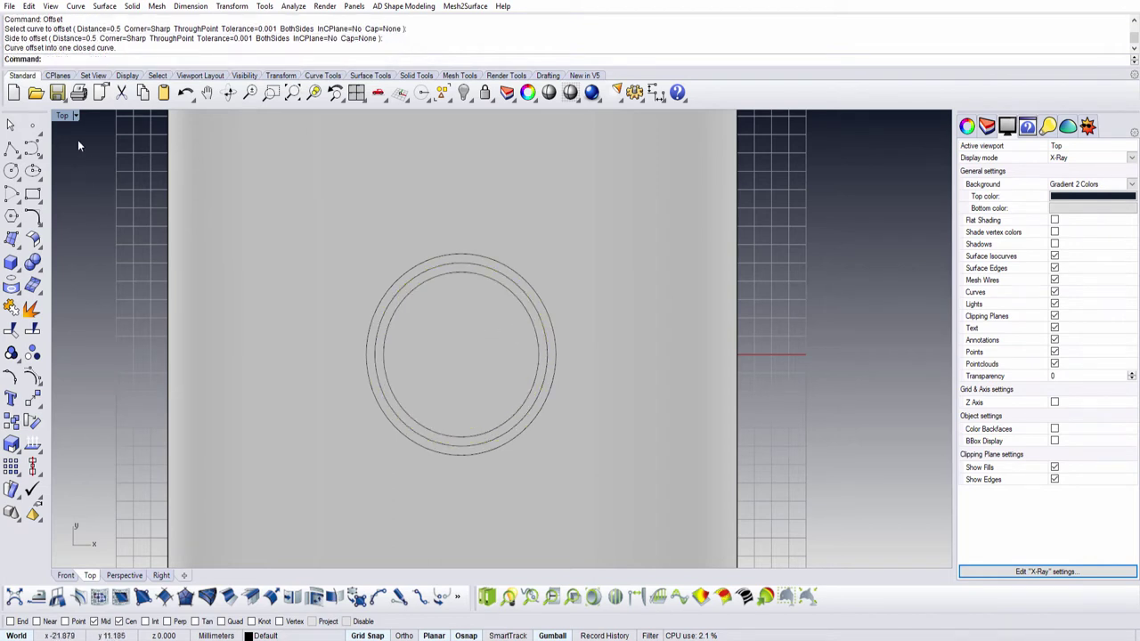
double_click(65, 118)
Step: Fill one of the concentric circles with a flat Planar Curves disc surface
double_click(524, 115)
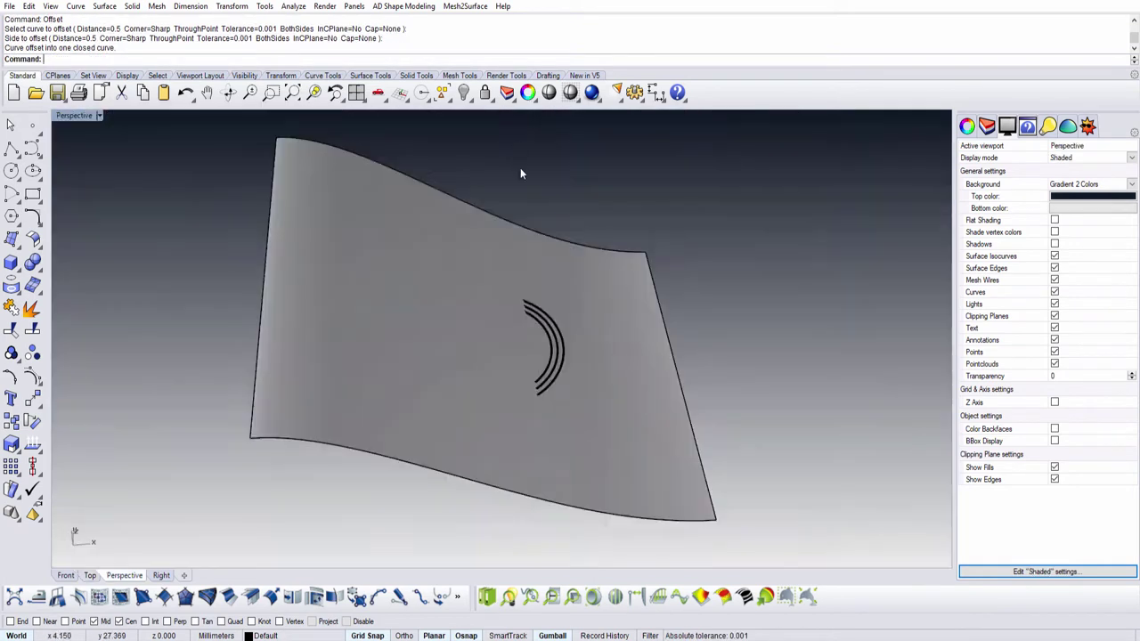
mouse_move(520, 168)
right_mouse_down()
mouse_move(570, 354)
mouse_move(643, 348)
right_mouse_up()
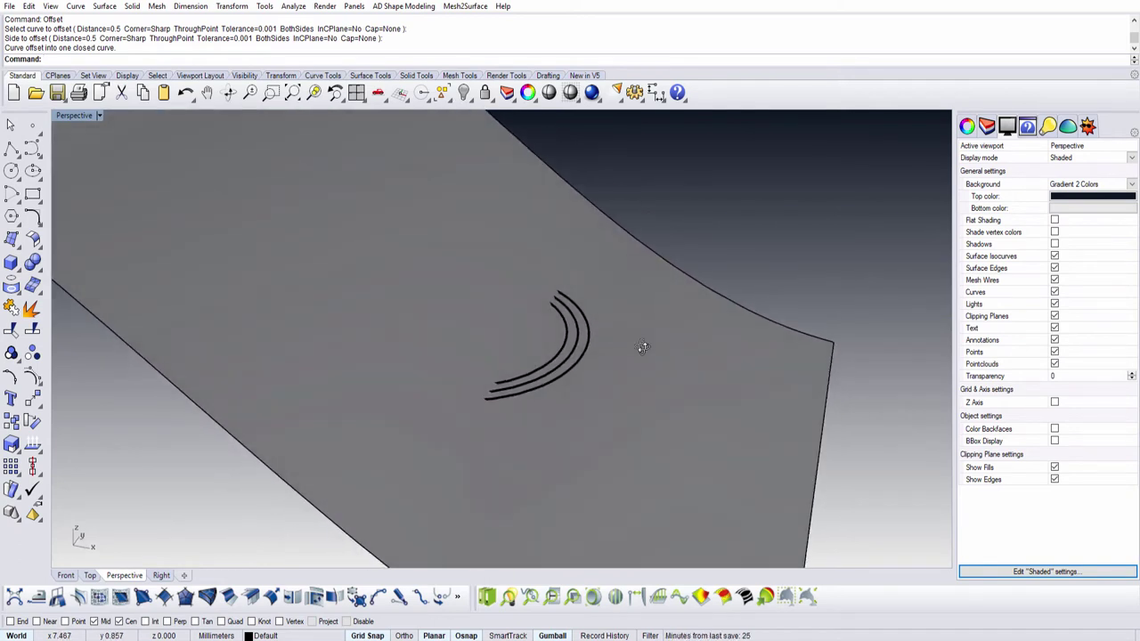
left_click(12, 242)
left_click(68, 246)
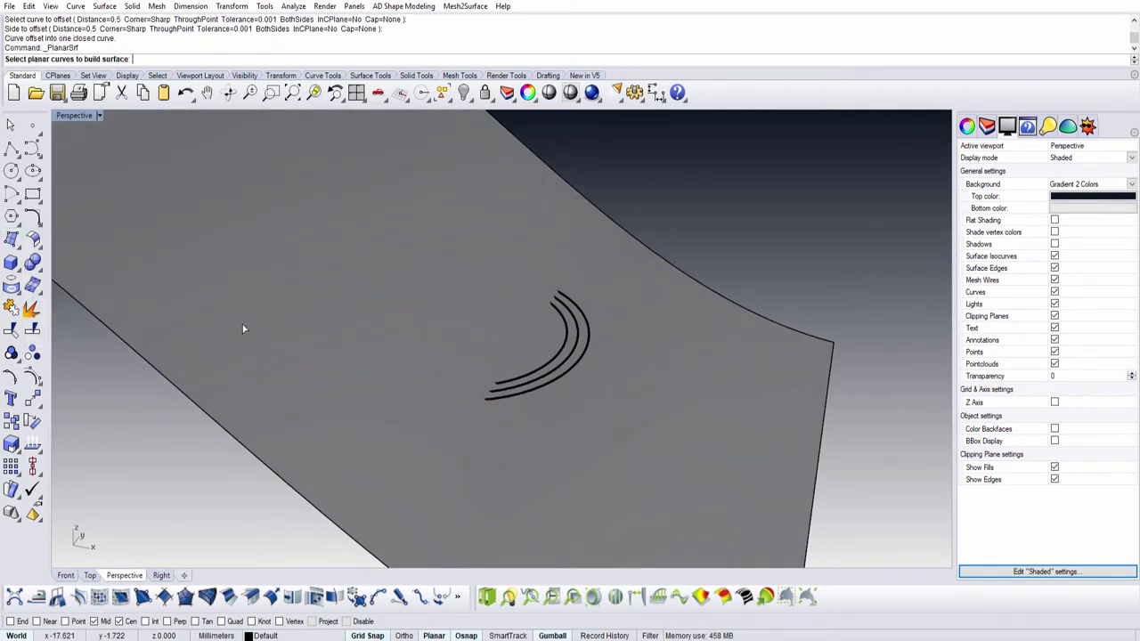
left_click(576, 340)
key("Return")
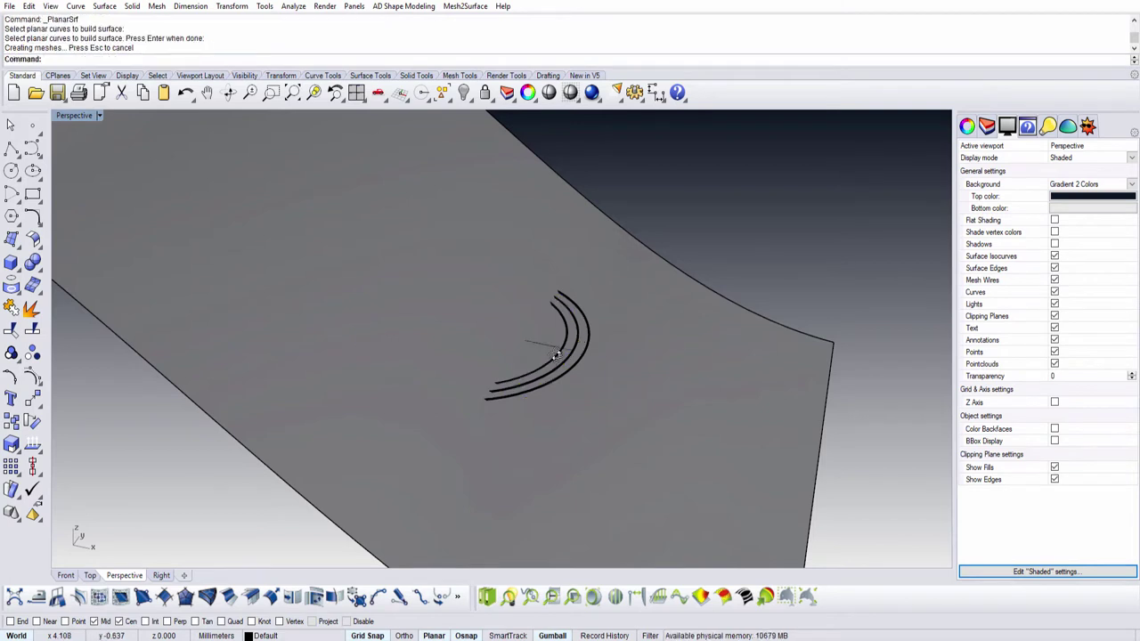
mouse_move(556, 355)
right_mouse_down()
mouse_move(595, 289)
mouse_move(596, 306)
right_mouse_up()
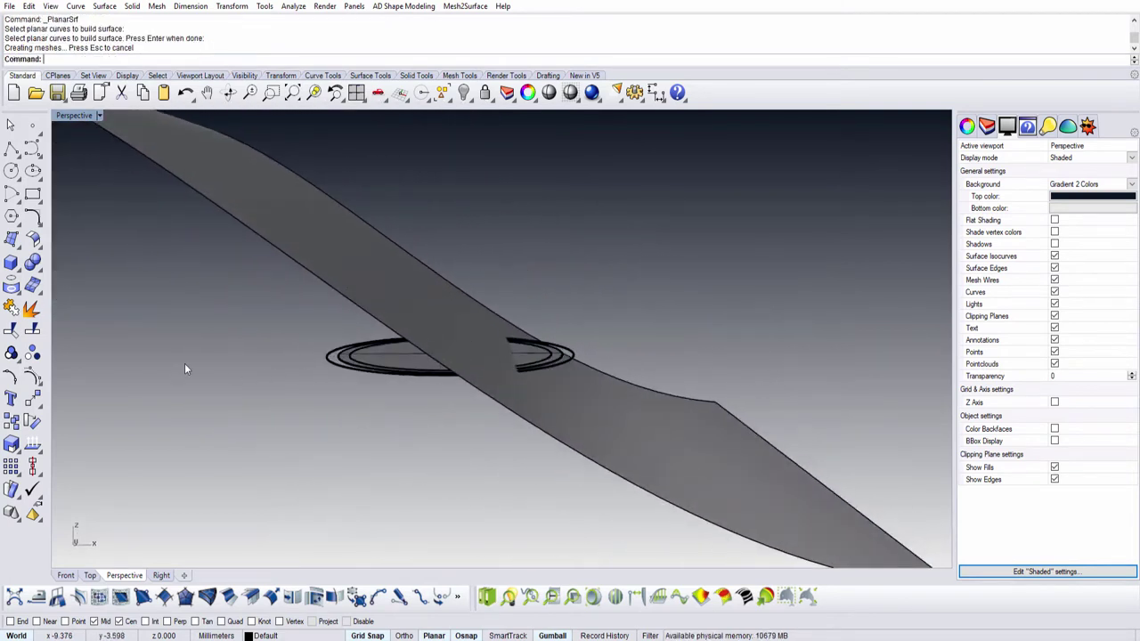
Step: Trim the wavy surface using the outer and inner circles as cutting objects
left_click(12, 330)
left_click(328, 358)
scroll(347, 383, "up", 3)
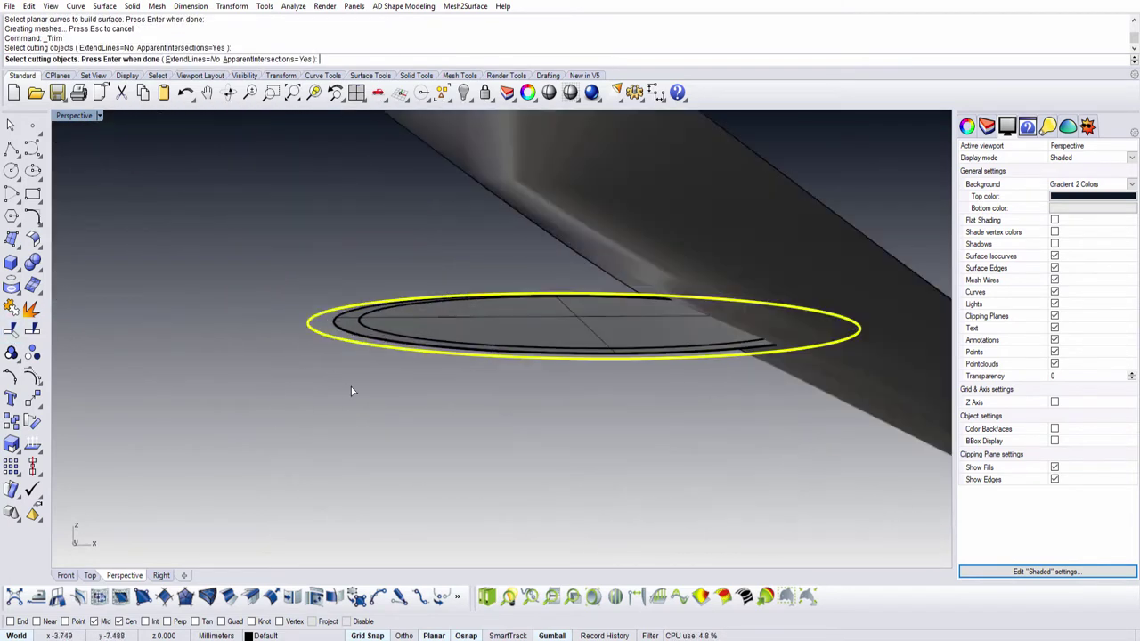
scroll(351, 387, "up", 2)
left_click(387, 329)
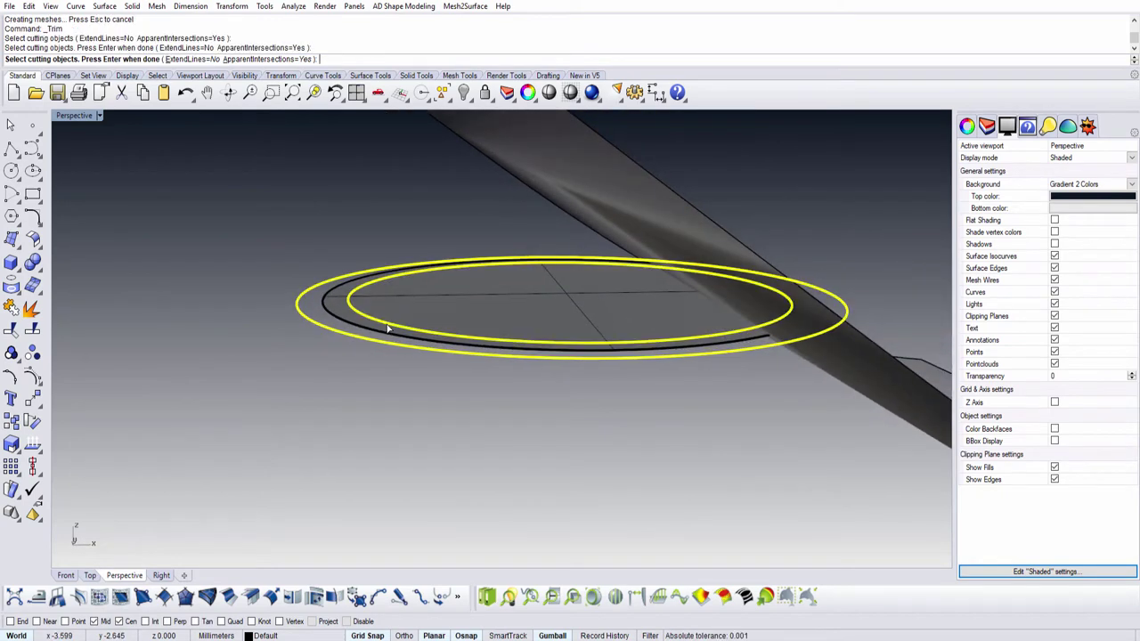
double_click(71, 116)
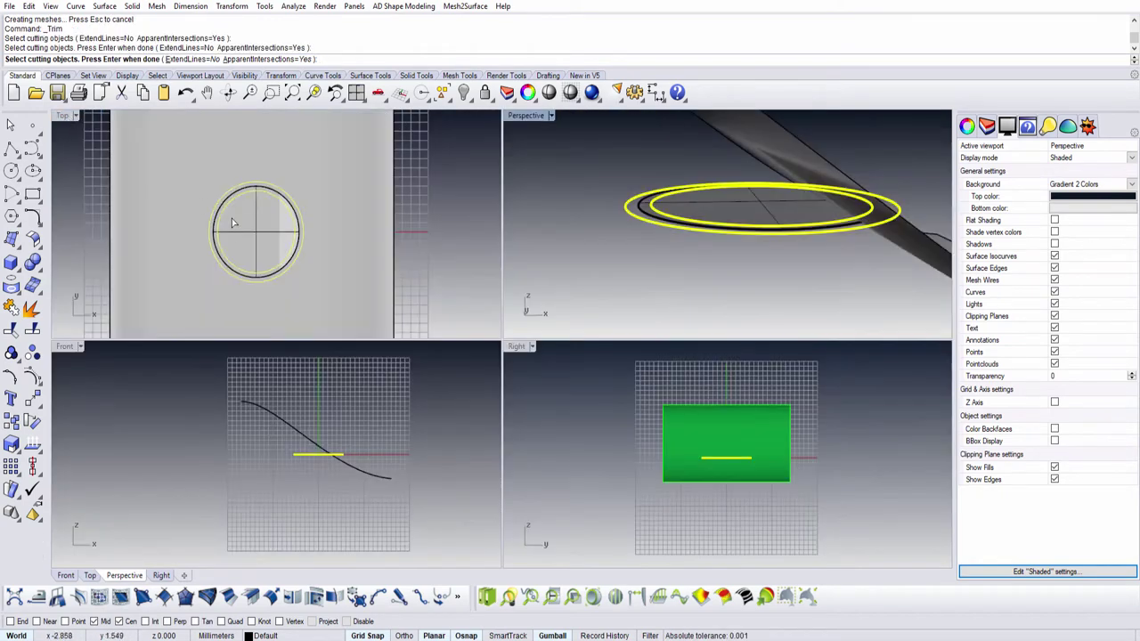
key("Return")
scroll(303, 222, "up", 3)
scroll(306, 222, "up", 2)
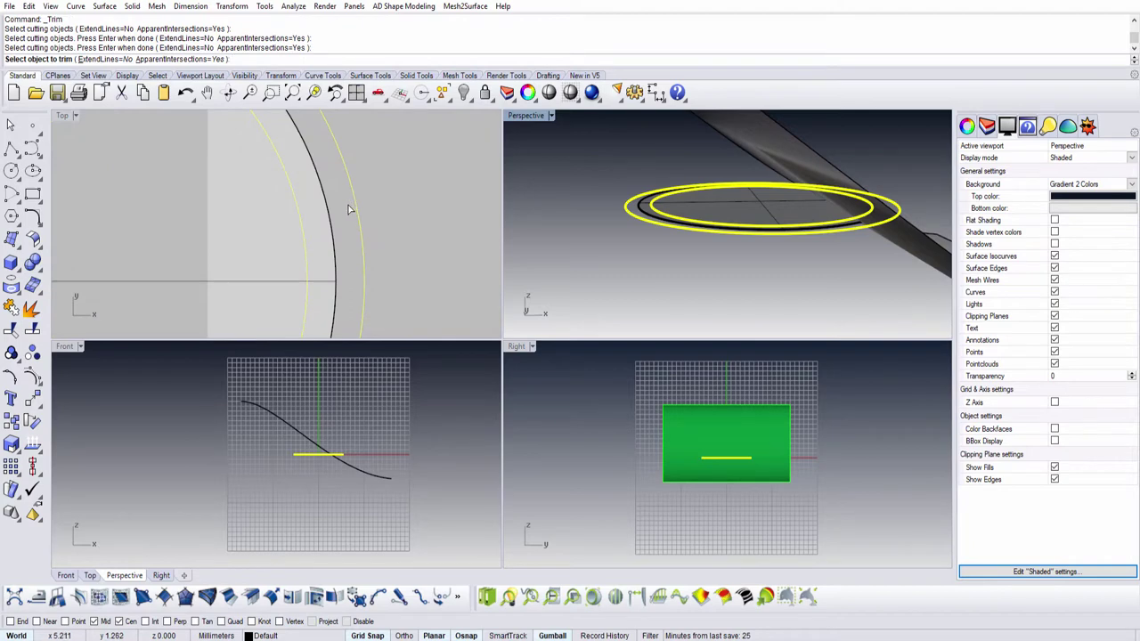
left_click(350, 209)
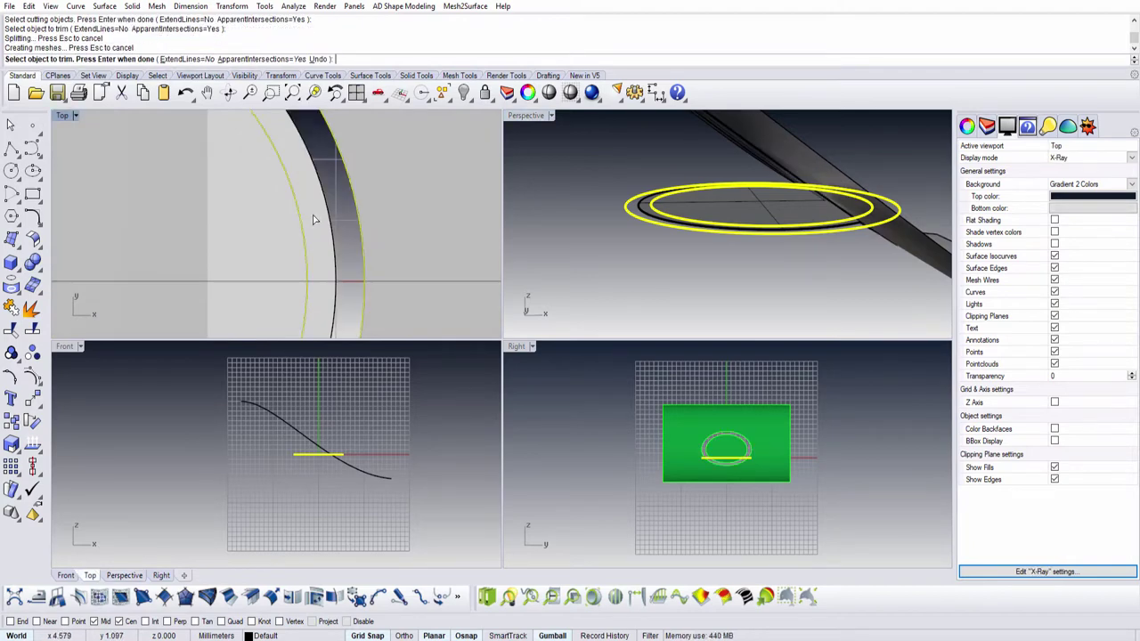
left_click(313, 217)
key("Return")
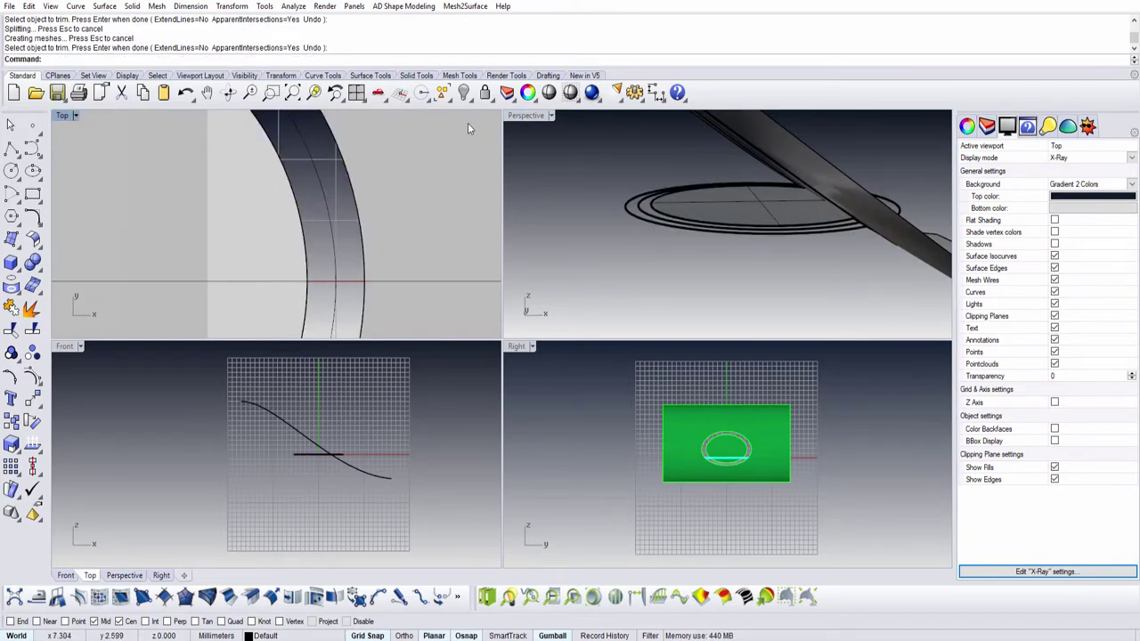
Step: Delete the leftover ring piece inside the hole
double_click(526, 116)
right_click_drag(514, 138, 386, 258)
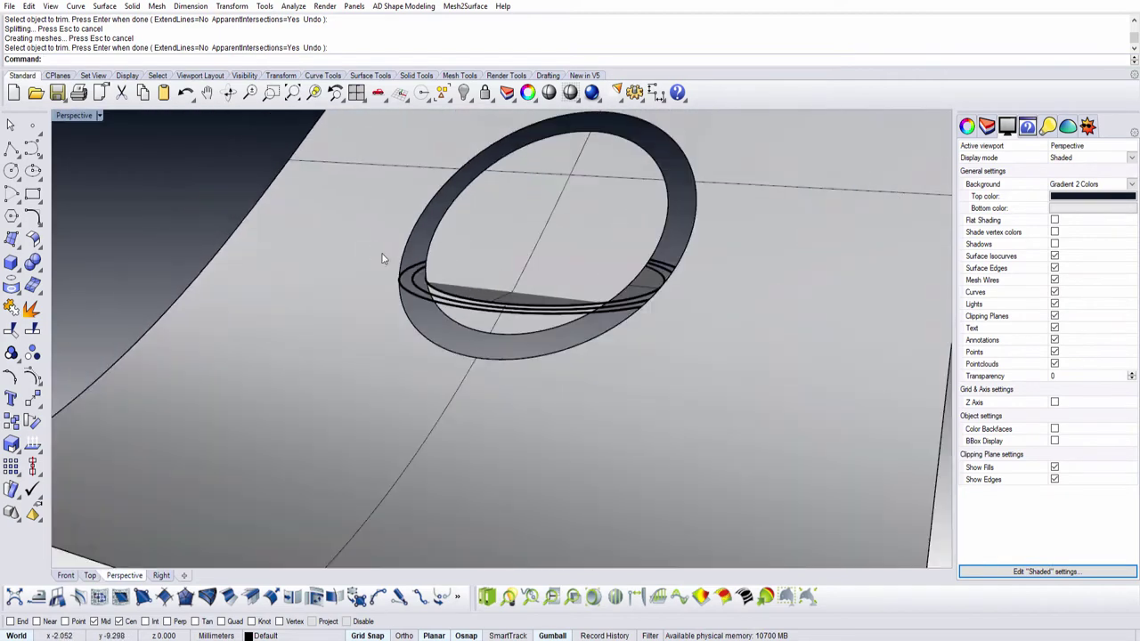
left_click(513, 216)
key("Delete")
Step: Select everything except the surfaces and hide the three circles
right_click_drag(513, 216, 478, 284)
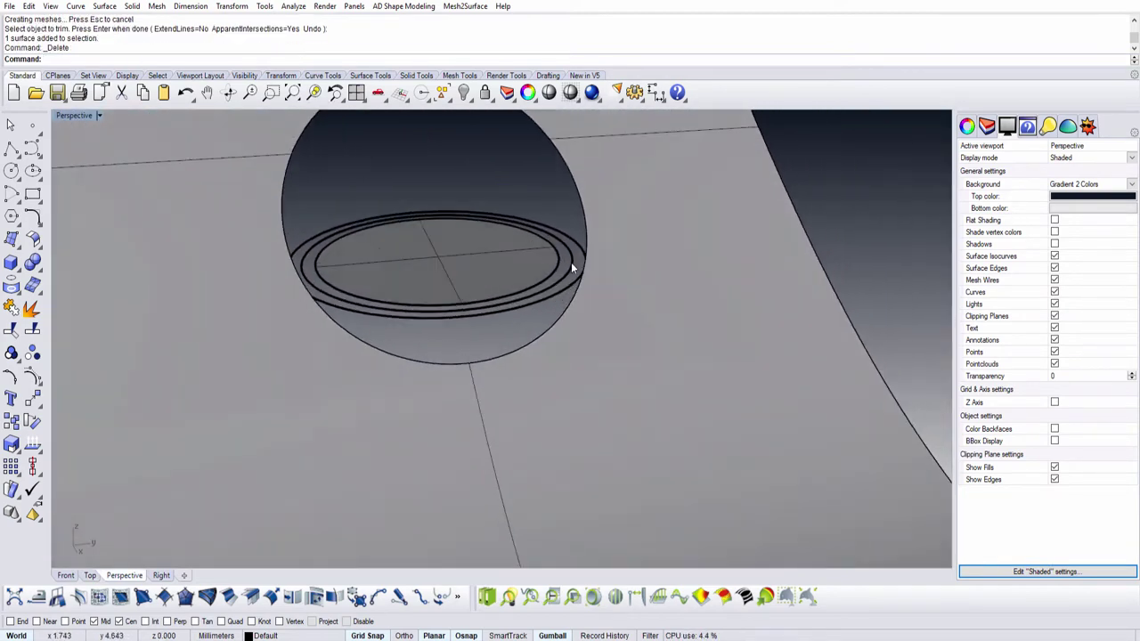
key("ctrl+a")
left_click(478, 283, "ctrl")
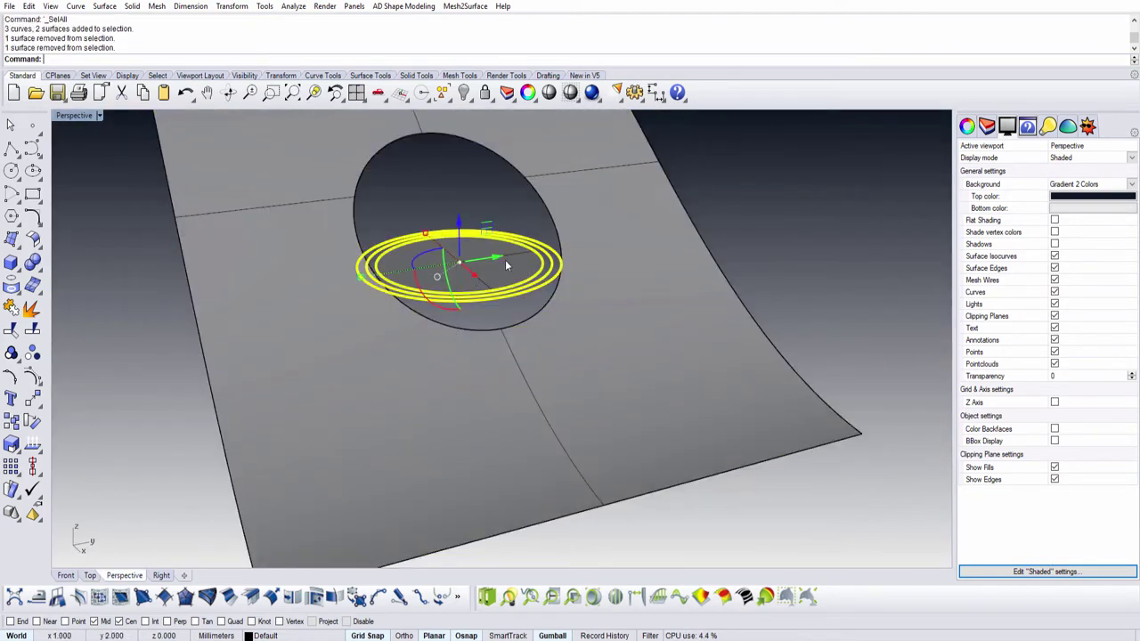
left_click(463, 92)
Step: Inspect the two remaining surfaces in the Properties panel
right_click_drag(505, 285, 636, 389)
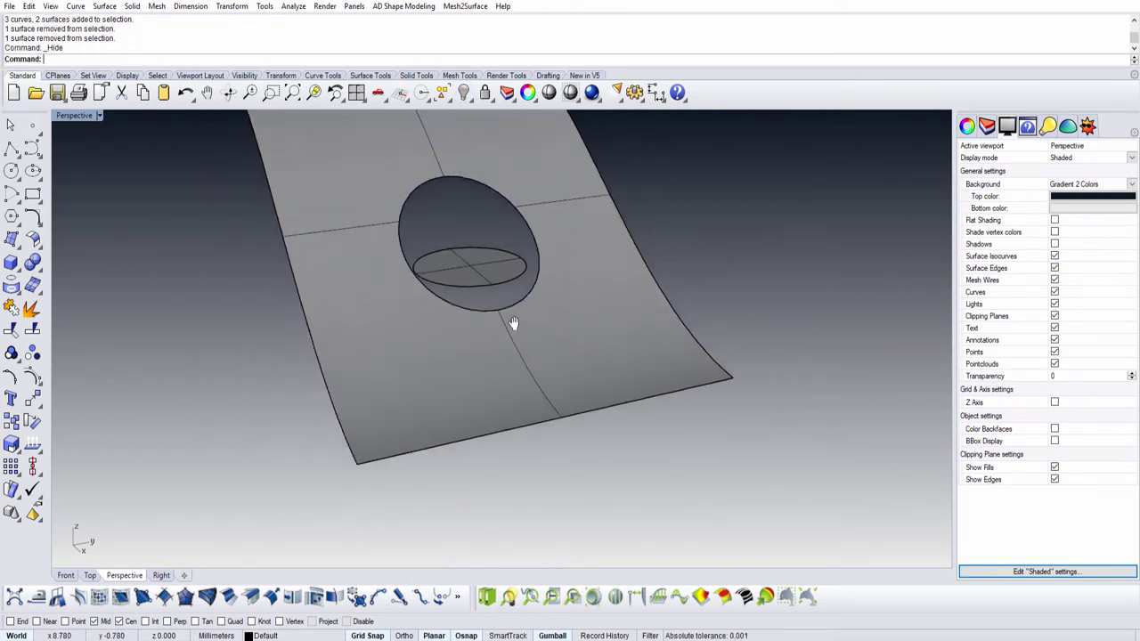
key("ctrl+a")
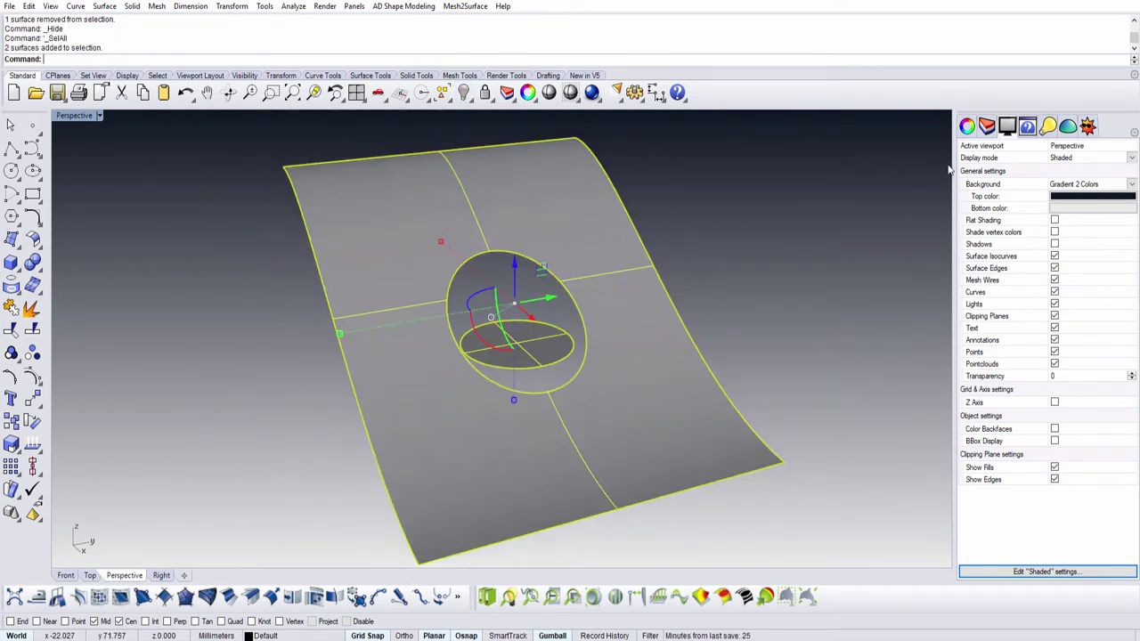
left_click(967, 126)
left_click(873, 334)
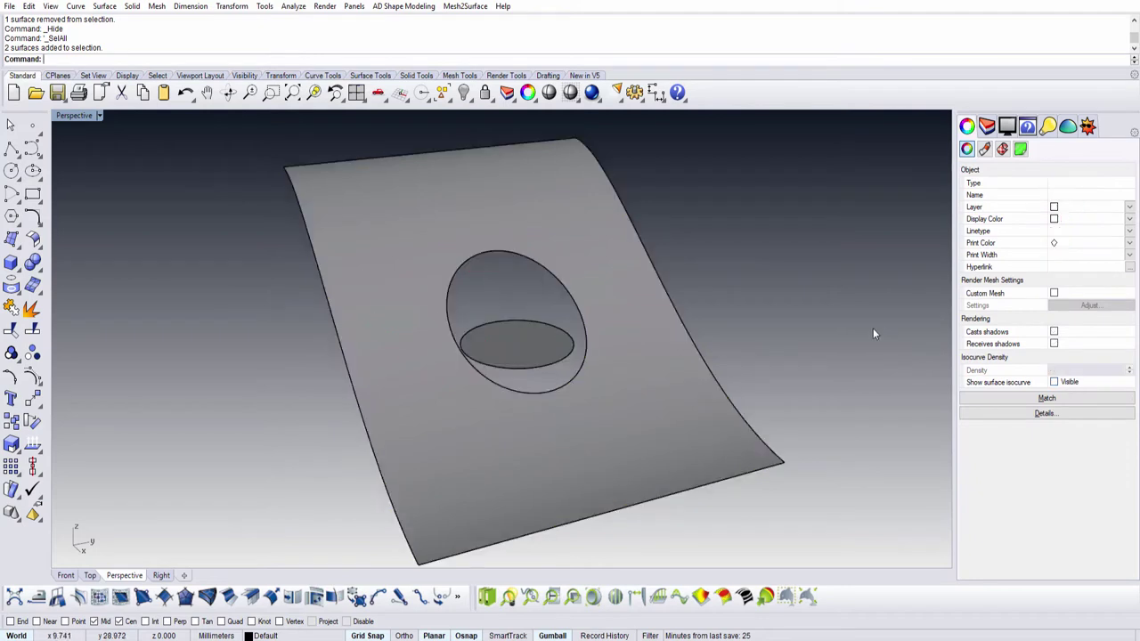
mouse_move(873, 334)
right_mouse_down()
mouse_move(664, 323)
mouse_move(370, 180)
right_mouse_up()
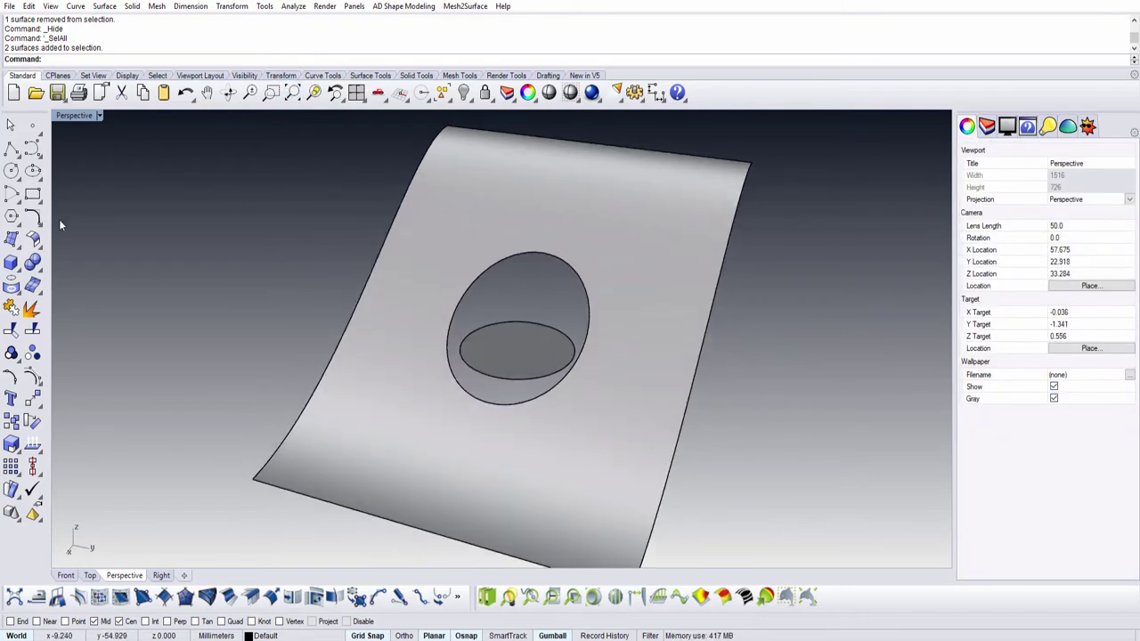
left_click(38, 243)
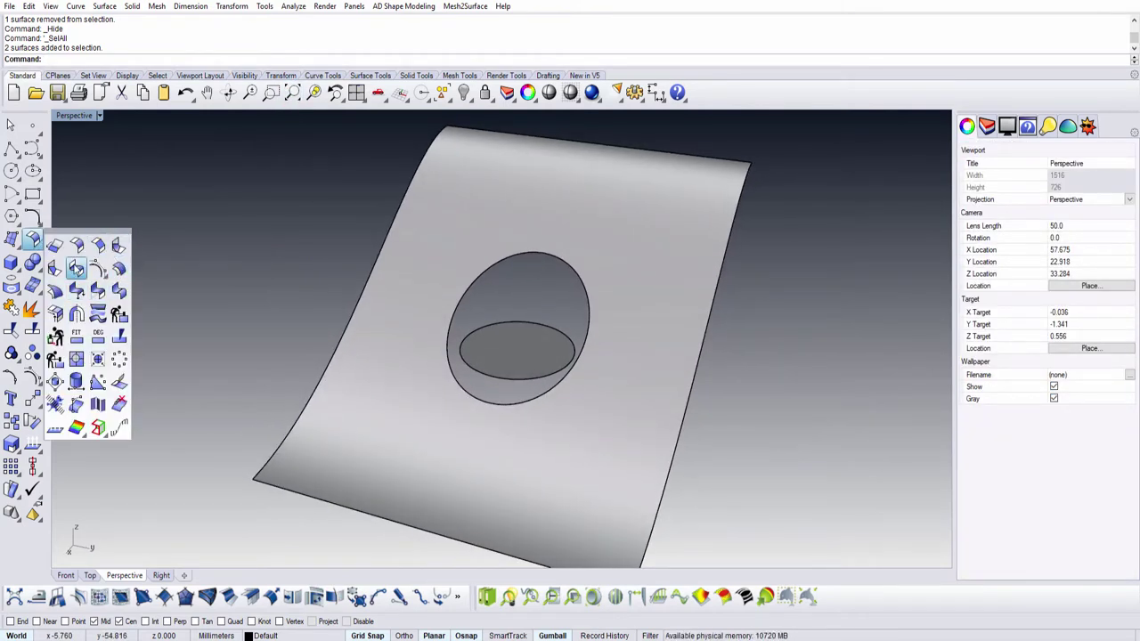
Step: Start a blend surface between the hole's edge and the inner disc's edge
left_click(119, 268)
scroll(524, 334, "up", 5)
left_click(507, 196)
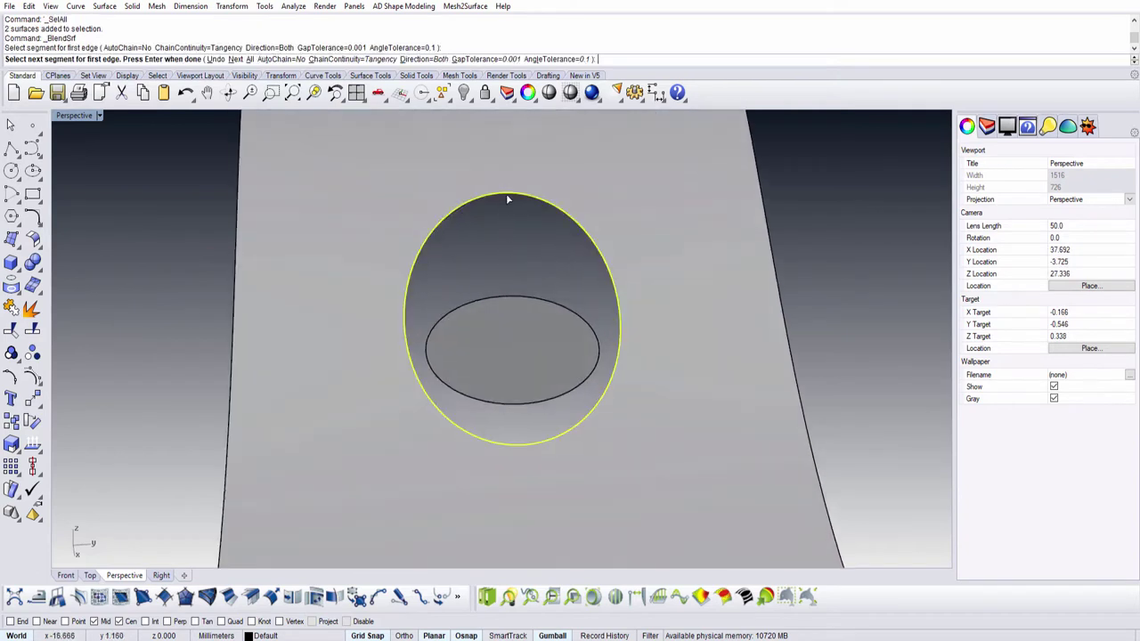
left_click(510, 298)
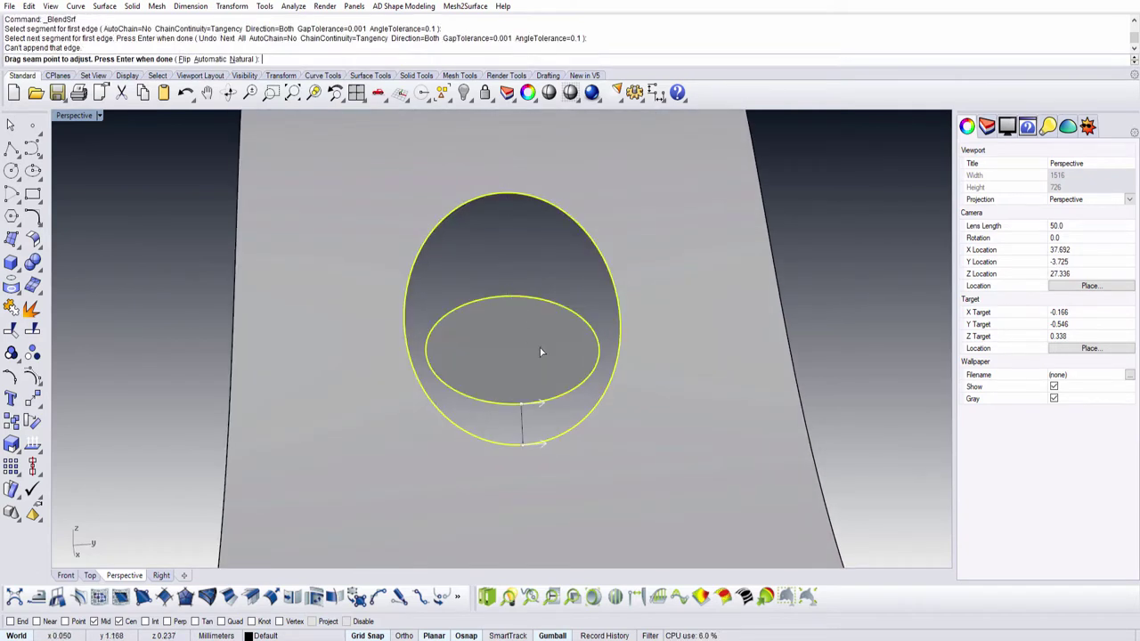
right_click_drag(540, 352, 471, 342)
key("Return")
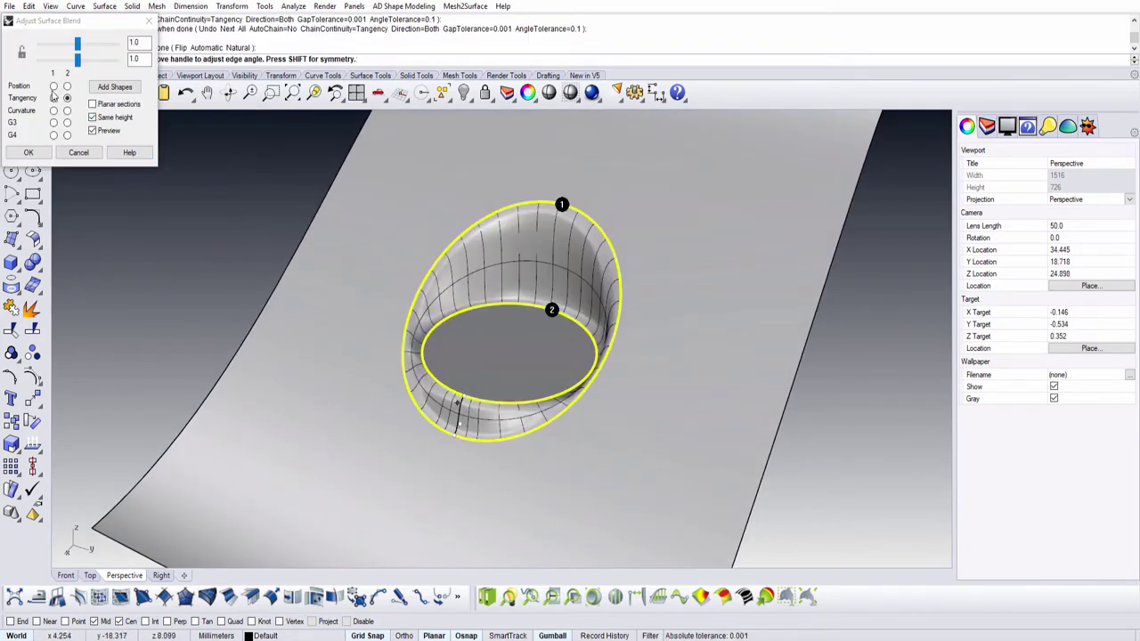
Step: Try Position, then Curvature continuity on both blend edges
left_click(53, 86)
left_click(67, 85)
mouse_move(401, 320)
right_mouse_down()
mouse_move(491, 311)
mouse_move(353, 245)
right_mouse_up()
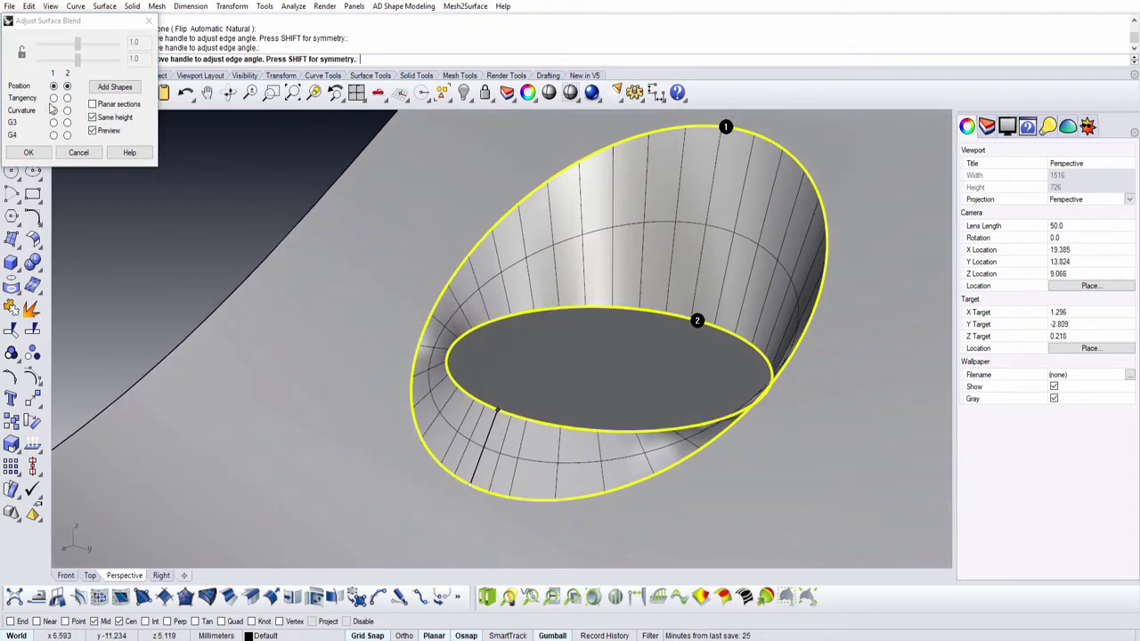
left_click(53, 110)
left_click(67, 110)
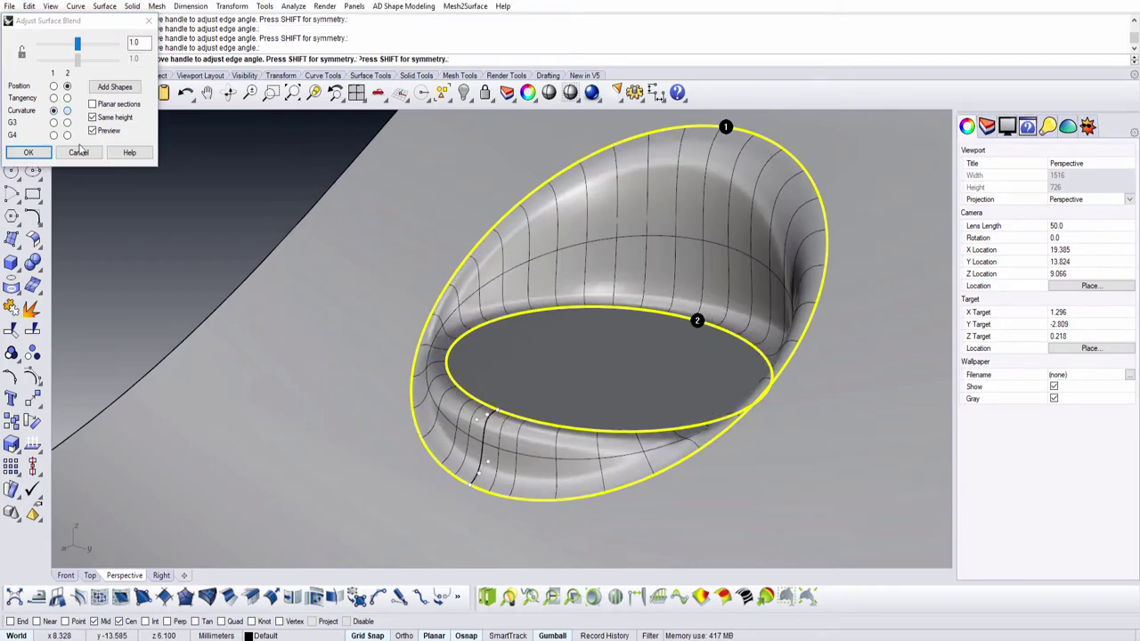
mouse_move(660, 356)
right_mouse_down()
mouse_move(690, 350)
mouse_move(243, 178)
right_mouse_up()
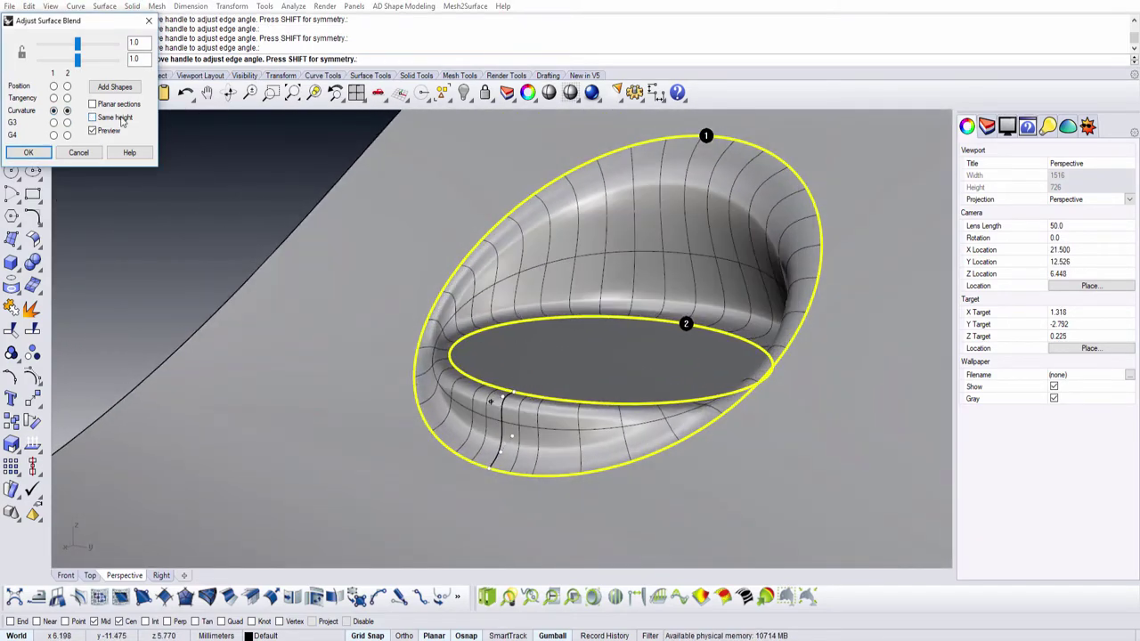
right_click_drag(374, 267, 177, 172)
Step: Set both blend edges to Tangency continuity and inspect the preview
left_click(53, 98)
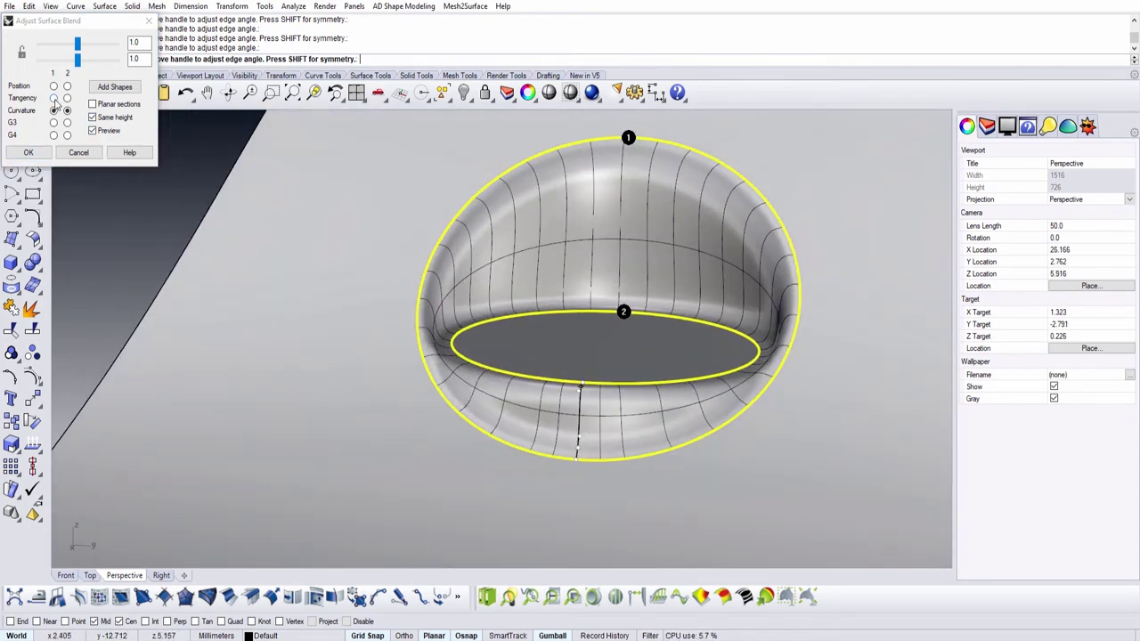
left_click(67, 98)
mouse_move(374, 303)
right_mouse_down()
mouse_move(416, 326)
mouse_move(476, 328)
right_mouse_up()
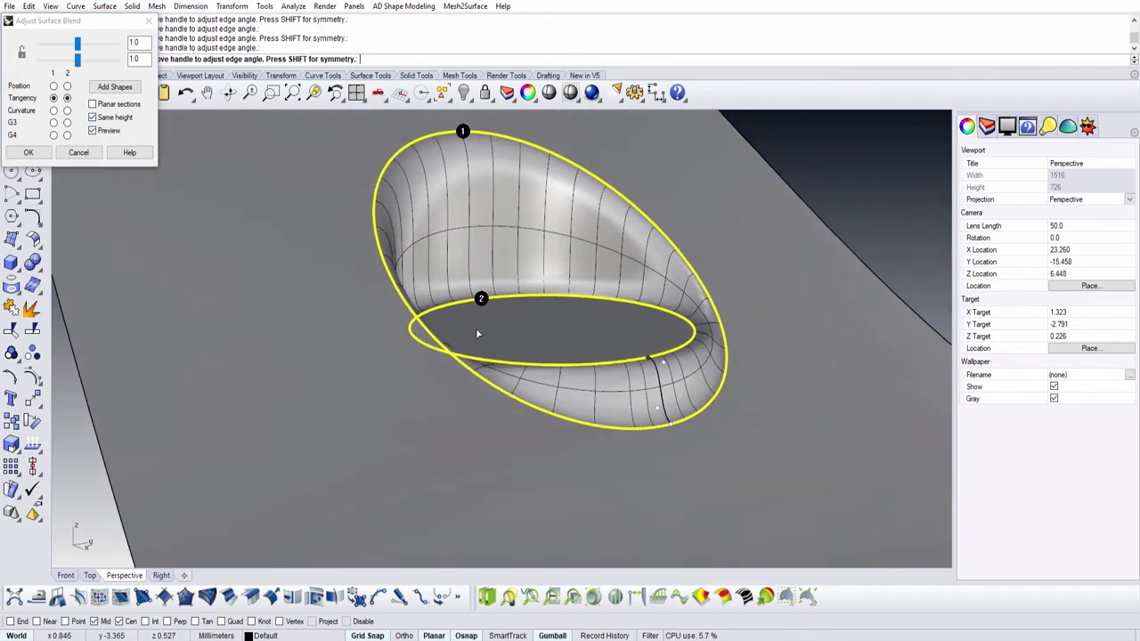
scroll(483, 395, "up", 3)
scroll(427, 402, "up", 3)
scroll(329, 402, "down", 3)
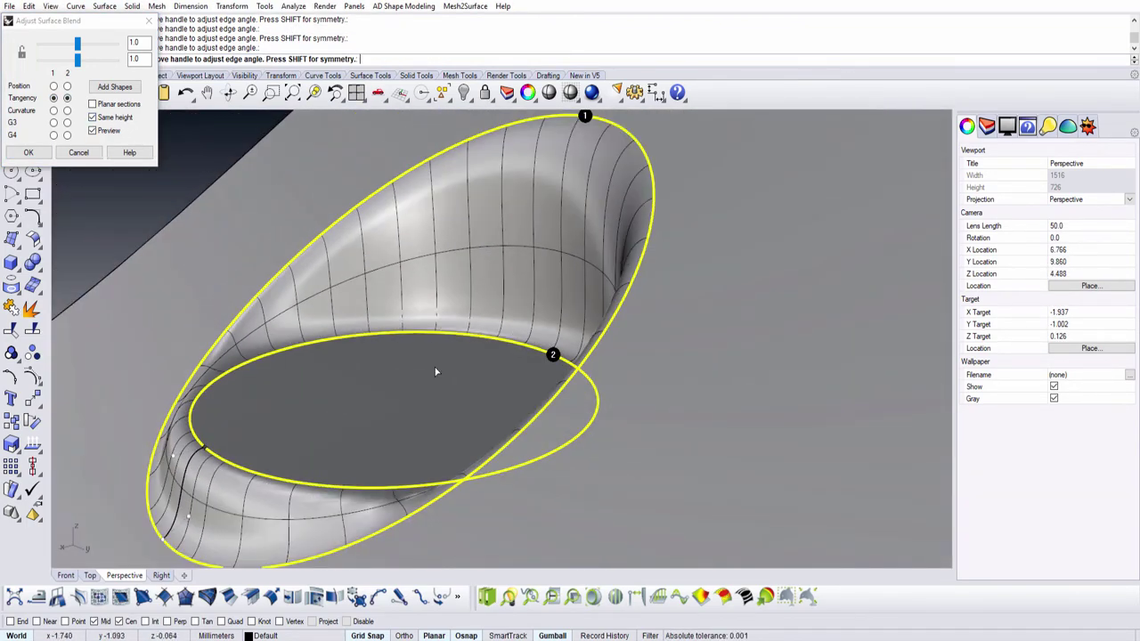
right_click_drag(438, 371, 519, 371)
scroll(517, 366, "down", 3)
right_click_drag(374, 320, 395, 316)
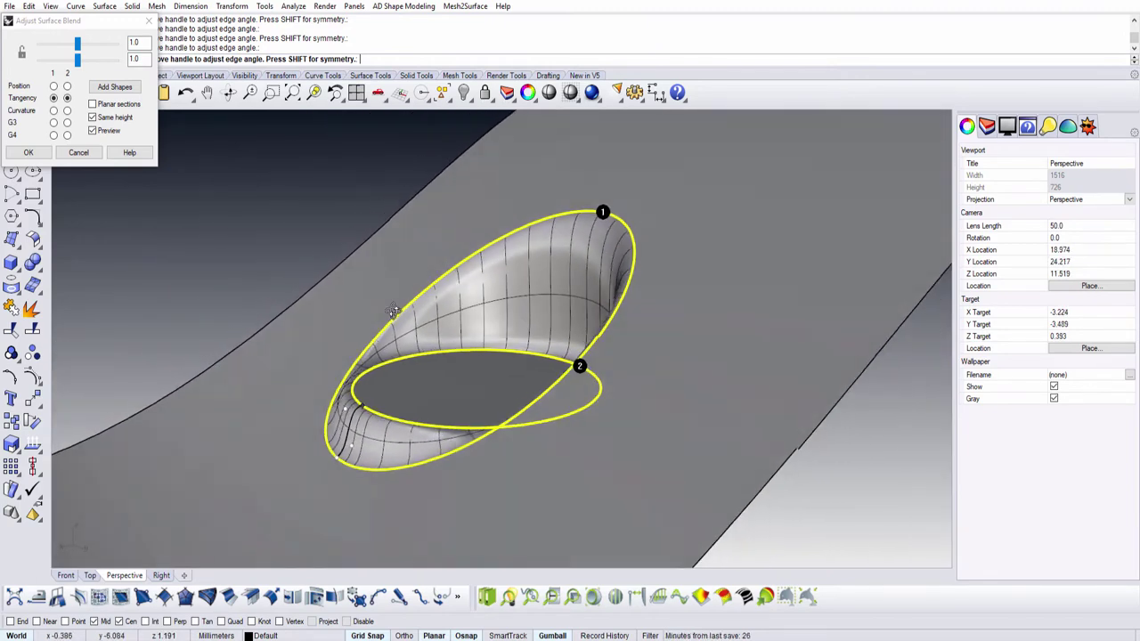
scroll(366, 388, "up", 3)
scroll(489, 319, "up", 2)
Step: Move the blend shape handle near the hole edge twice, then accept the blend
right_click_drag(489, 319, 489, 303)
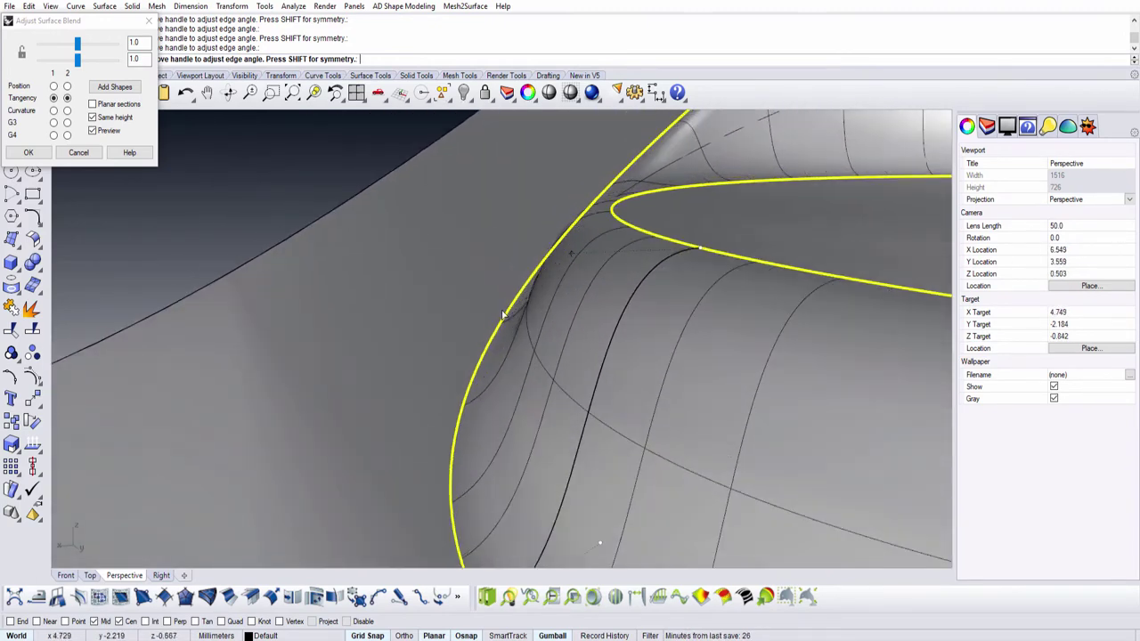
scroll(489, 303, "up", 2)
left_click(511, 215)
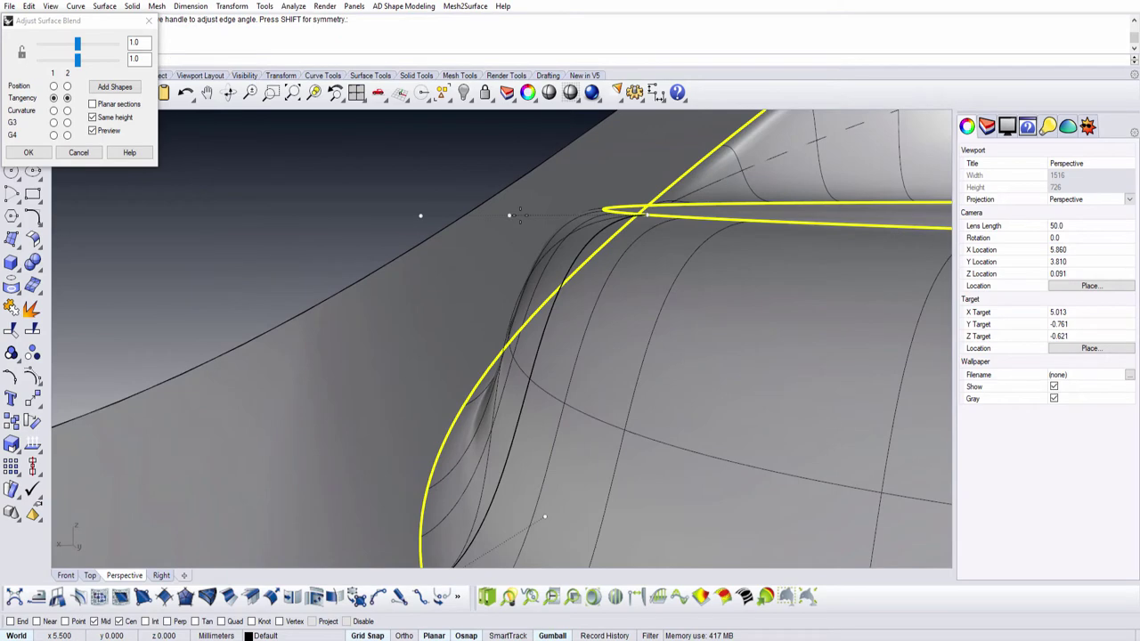
left_click(428, 218)
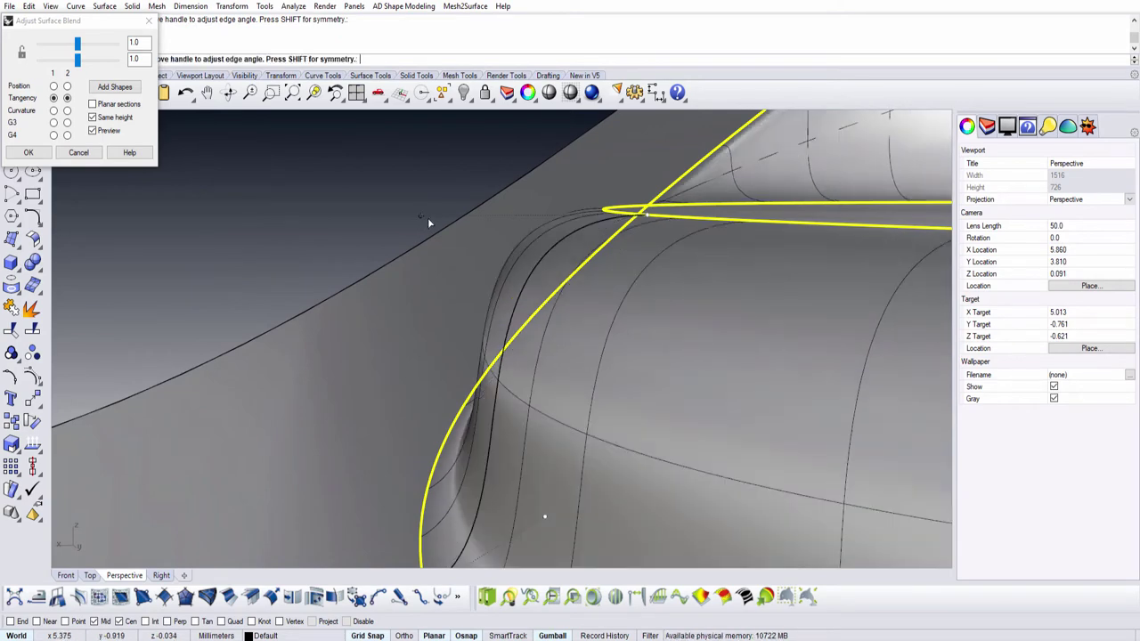
mouse_move(427, 218)
right_mouse_down()
mouse_move(571, 291)
mouse_move(425, 224)
right_mouse_up()
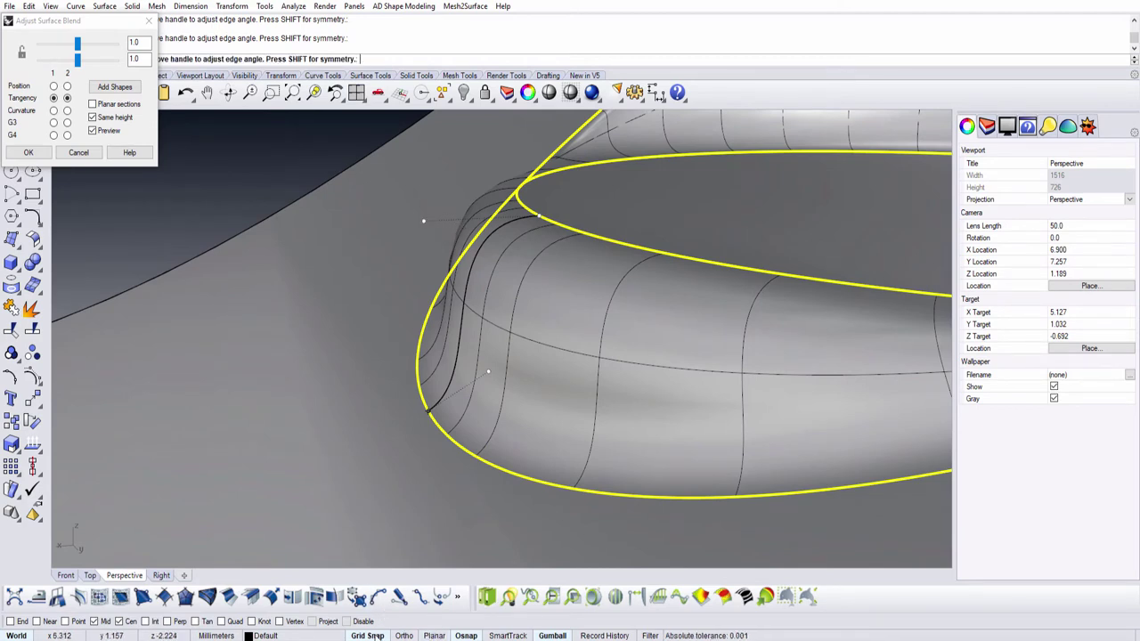
left_click(424, 224)
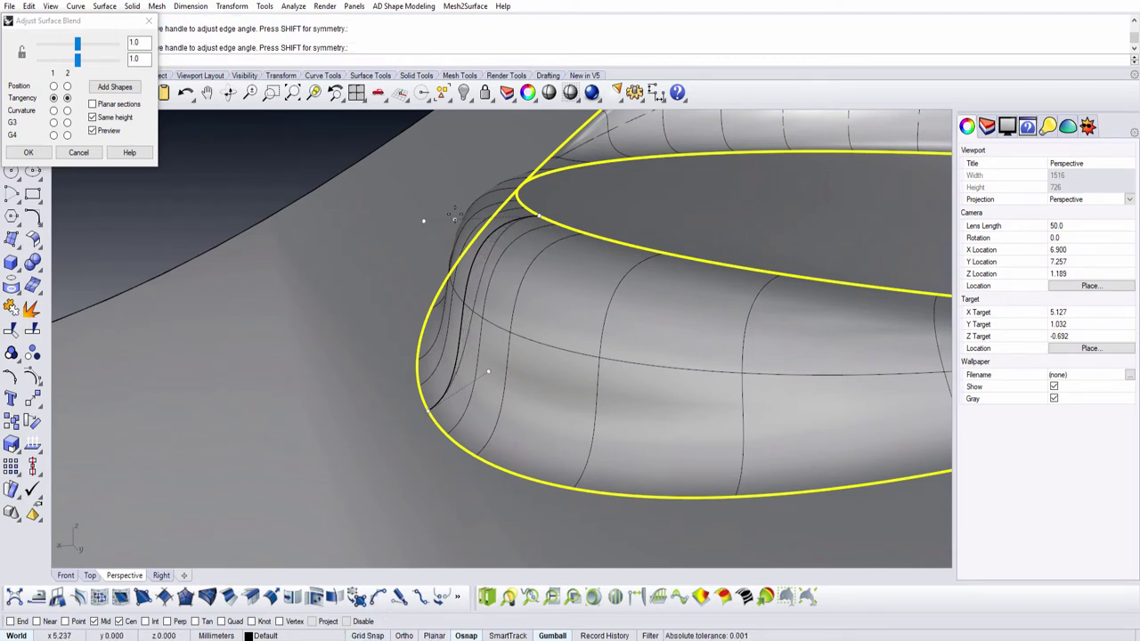
left_click(424, 221)
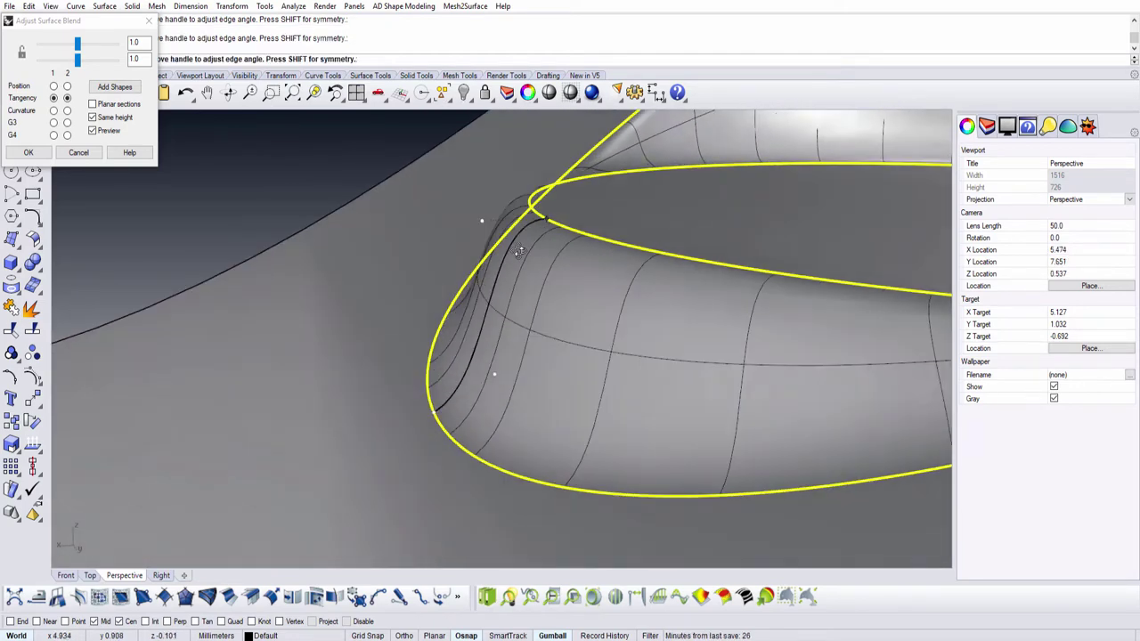
mouse_move(423, 221)
right_mouse_down()
mouse_move(508, 405)
mouse_move(644, 394)
mouse_move(522, 392)
mouse_move(656, 415)
mouse_move(491, 389)
right_mouse_up()
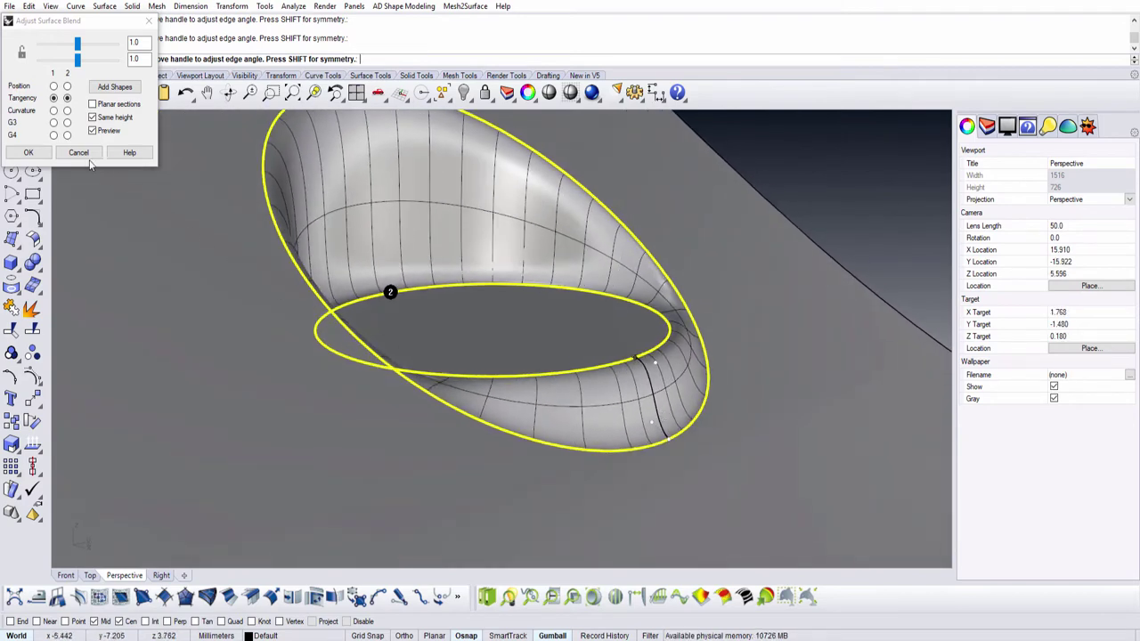
left_click(28, 152)
Step: Join the wavy surface, blend and disc into one polysurface
scroll(394, 296, "down", 5)
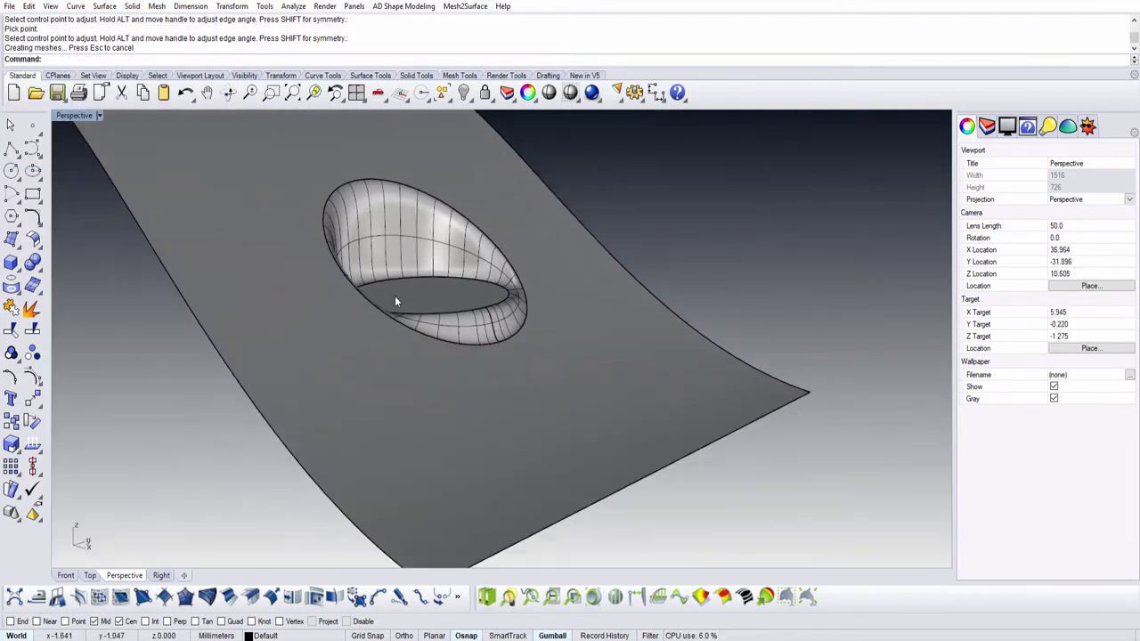
key("ctrl+a")
left_click(11, 309)
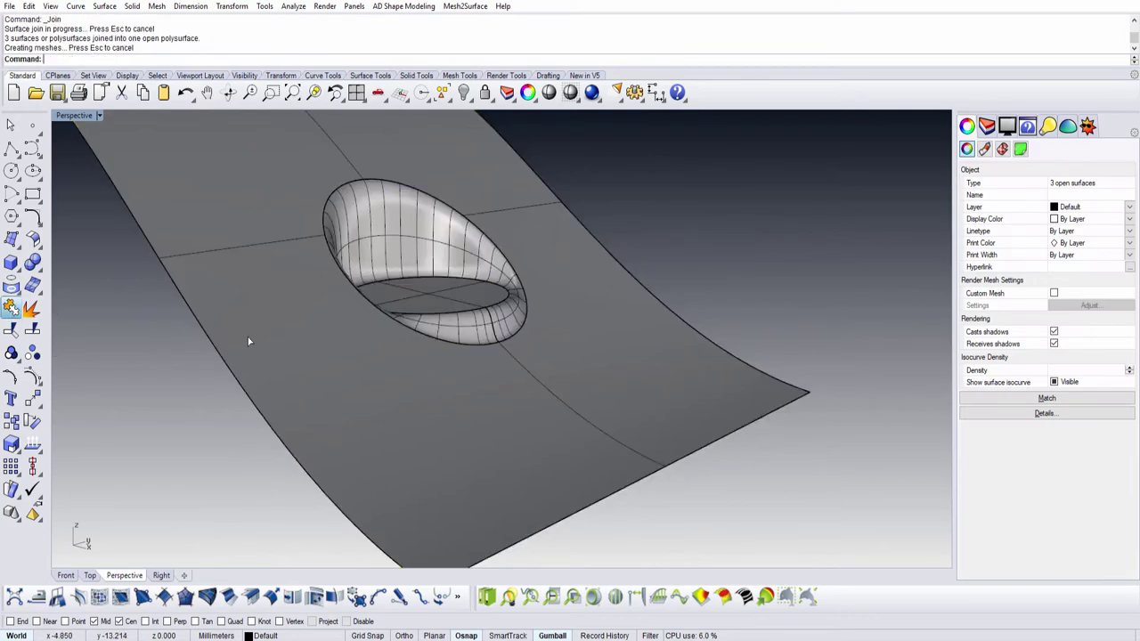
key("Escape")
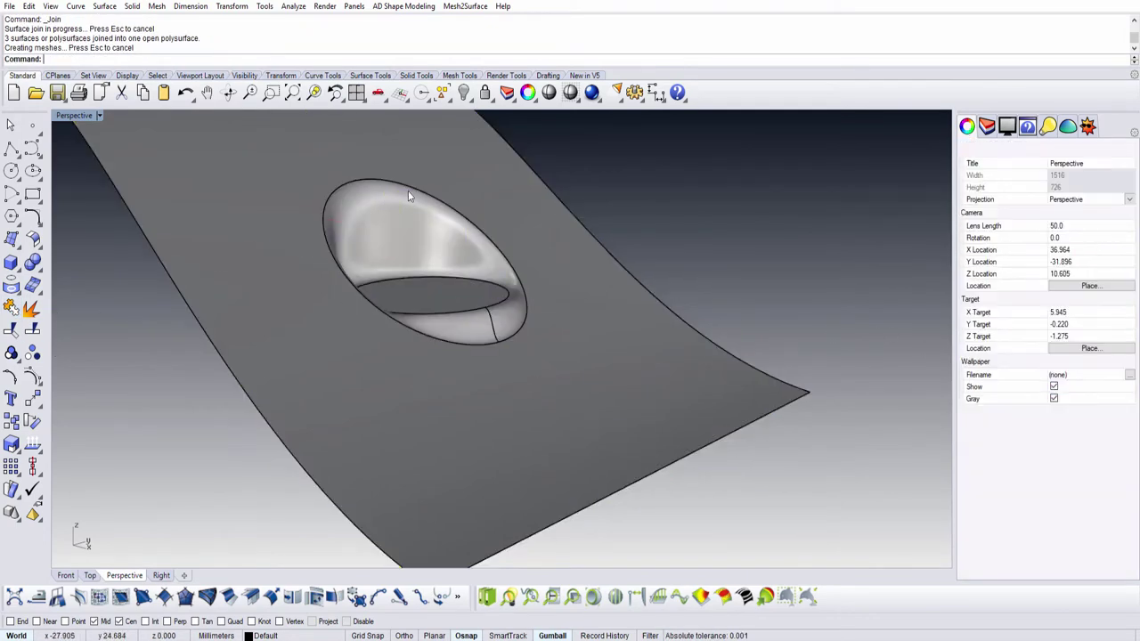
Step: Switch the Perspective view to Artistic display and orbit toward the hole
left_click(100, 116)
left_click(89, 229)
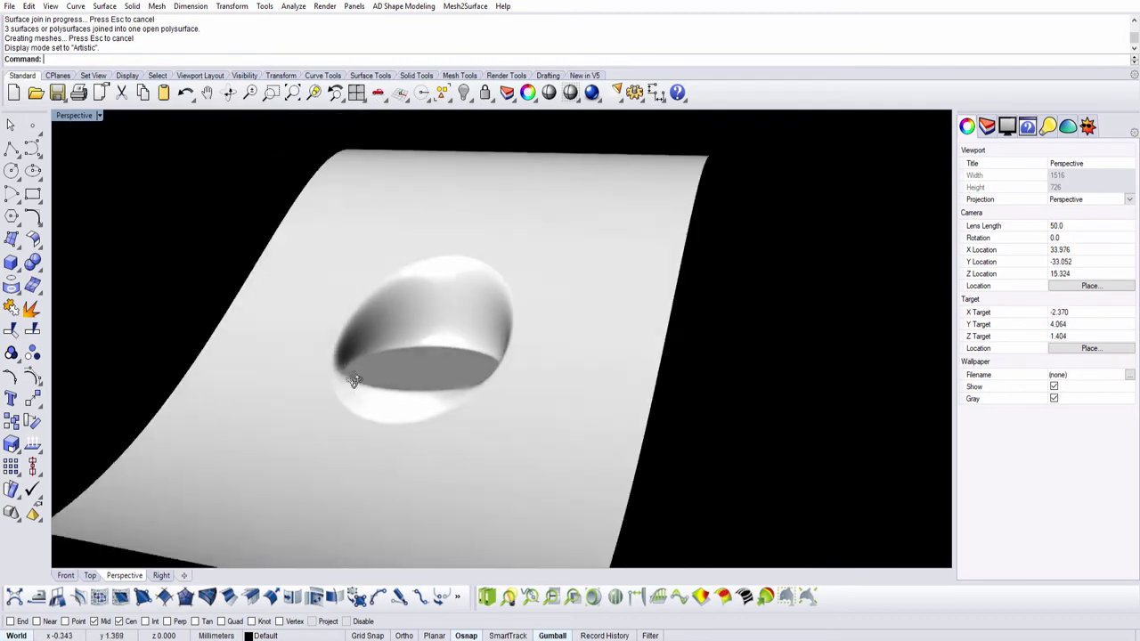
mouse_move(499, 387)
right_mouse_down()
mouse_move(255, 394)
mouse_move(440, 377)
mouse_move(573, 415)
mouse_move(570, 402)
mouse_move(658, 408)
mouse_move(757, 392)
mouse_move(547, 413)
mouse_move(633, 237)
mouse_move(440, 402)
mouse_move(84, 171)
right_mouse_up()
scroll(428, 361, "up", 3)
Step: In the enlarged Top view, draw a circle centred at 0,0 that surrounds the ring
double_click(66, 122)
double_click(64, 115)
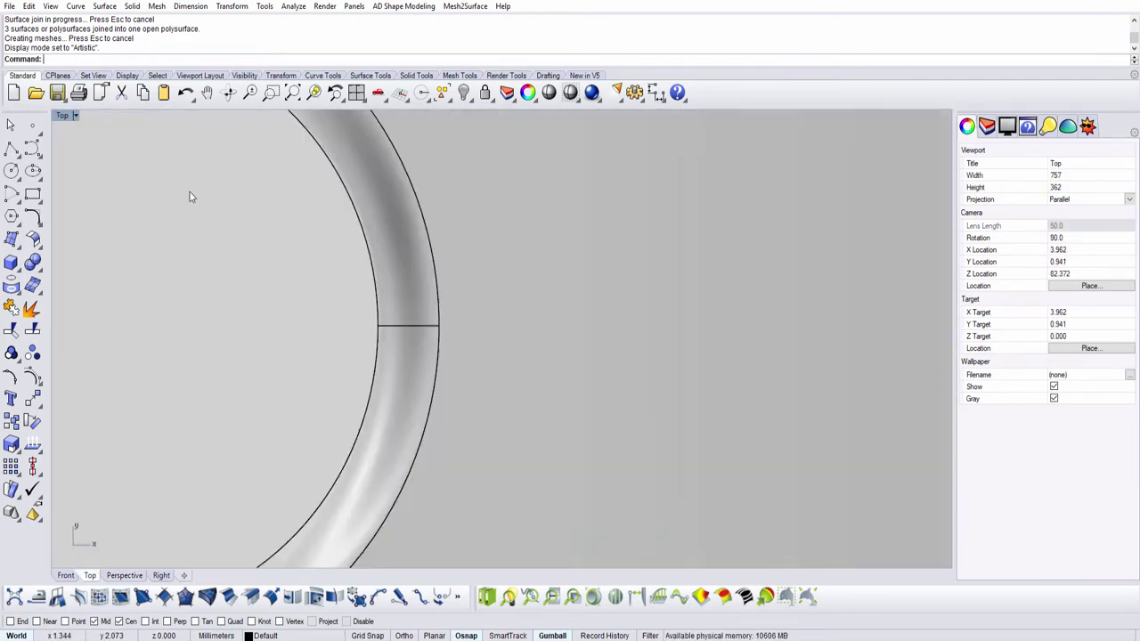
scroll(188, 196, "down", 5)
right_click_drag(204, 216, 509, 356)
left_click(481, 359)
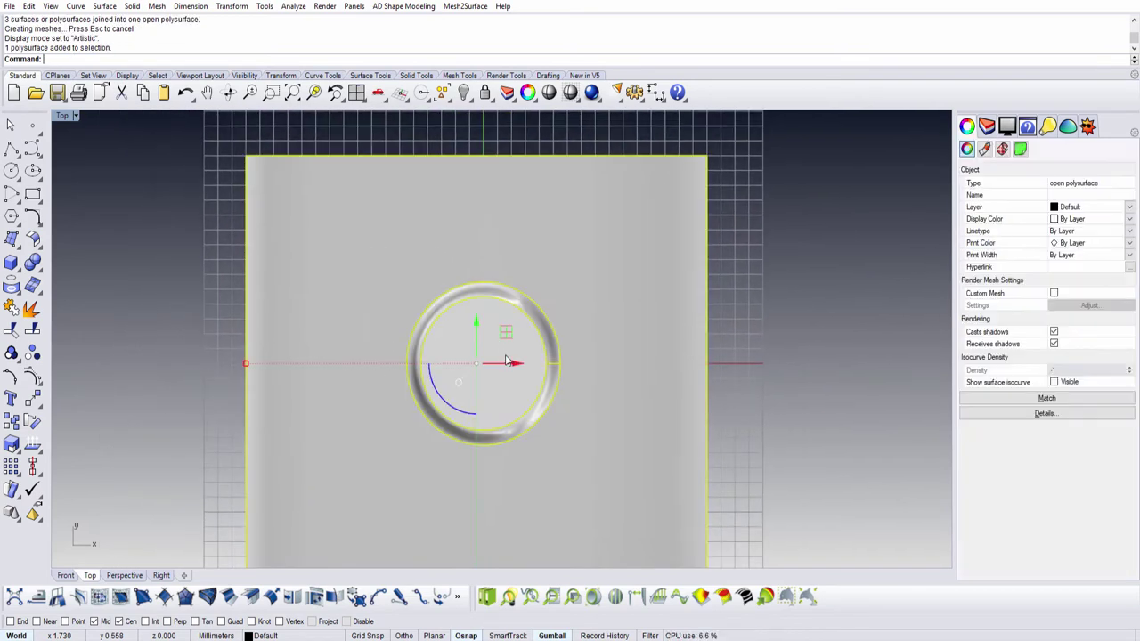
left_click(11, 172)
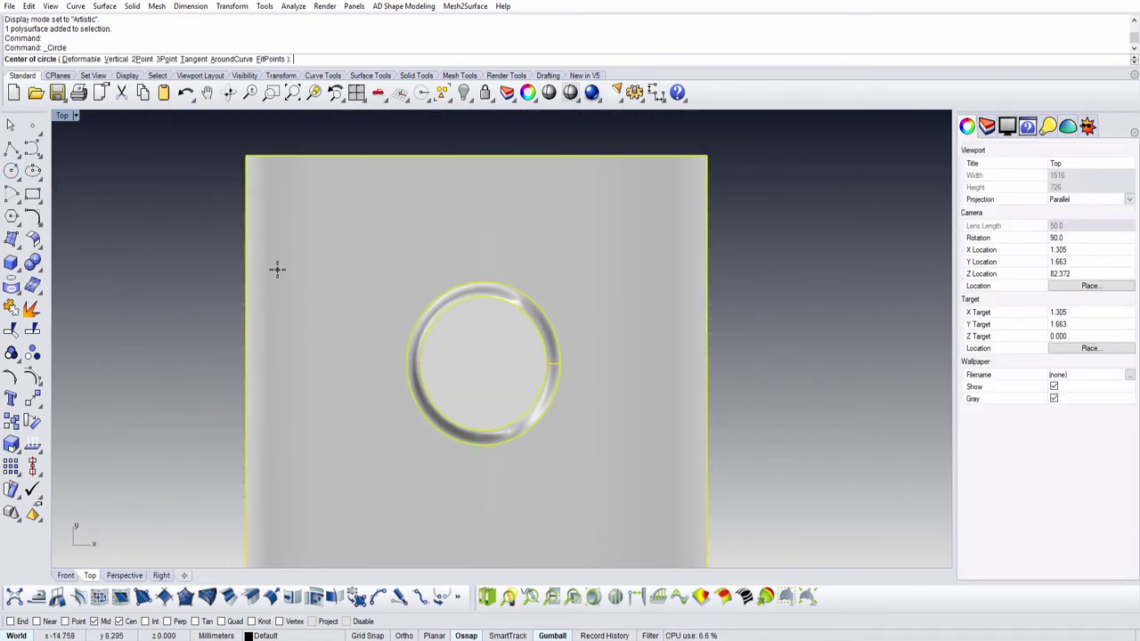
type("0,0")
key("Return")
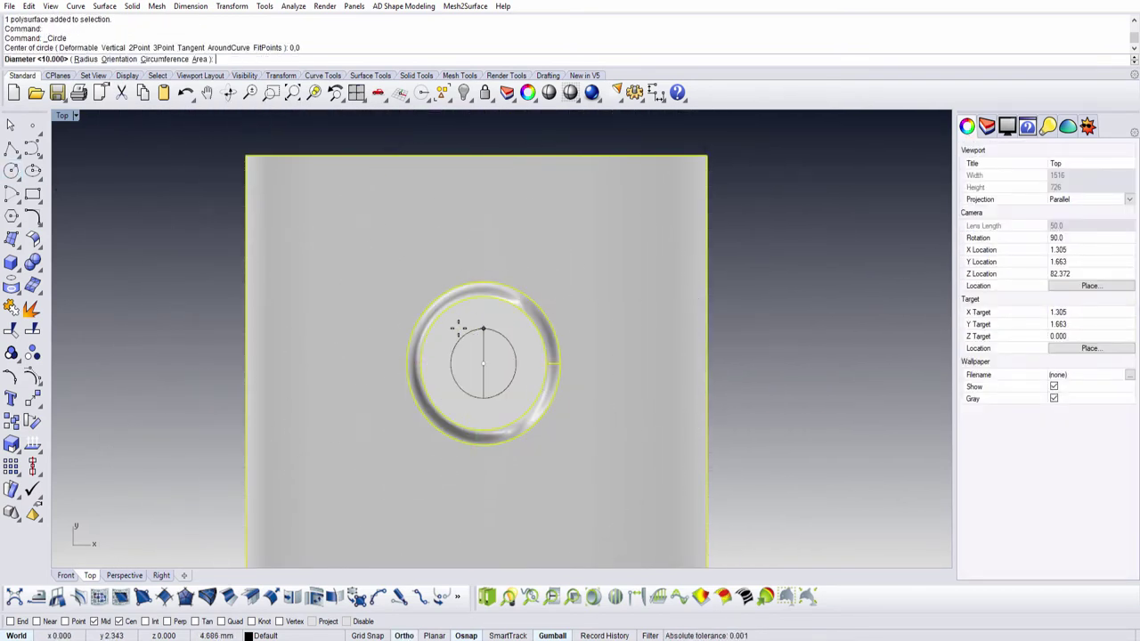
key("F8")
left_click(610, 367)
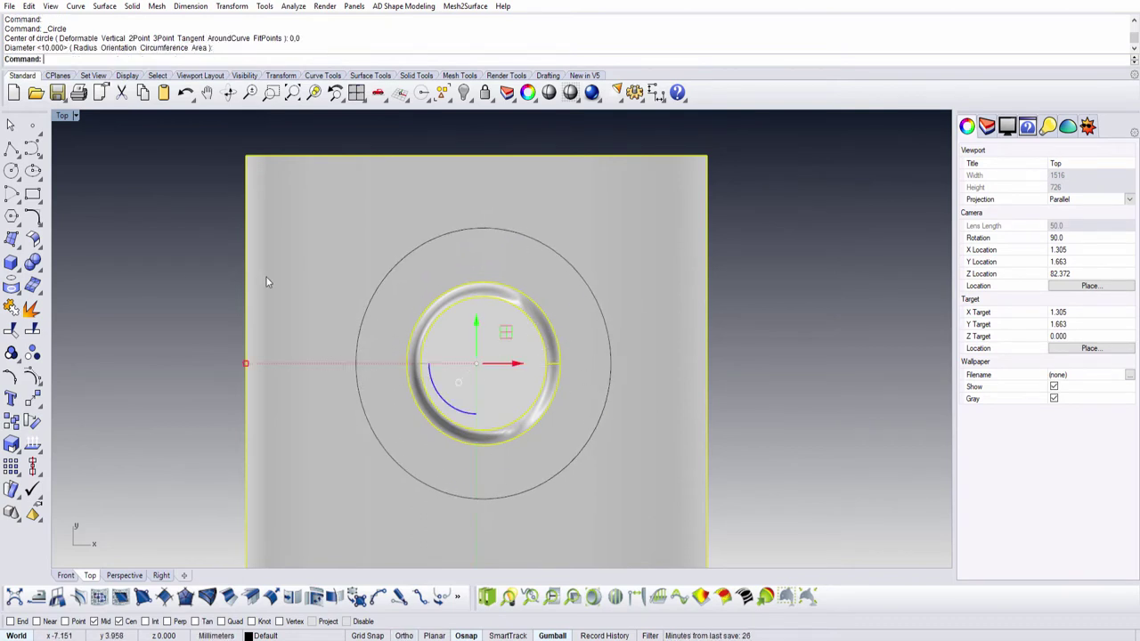
Step: Trim away the surface outside the new circle, leaving a round patch
left_click(10, 329)
key("ctrl+z")
left_click(12, 332)
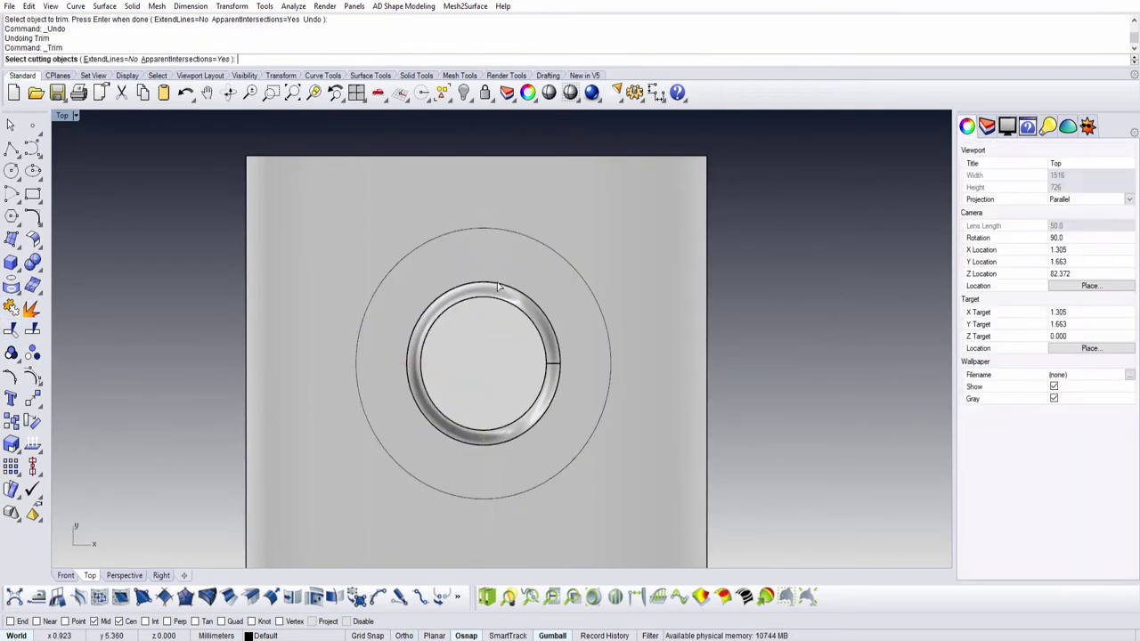
left_click(485, 233)
key("Return")
left_click(473, 216)
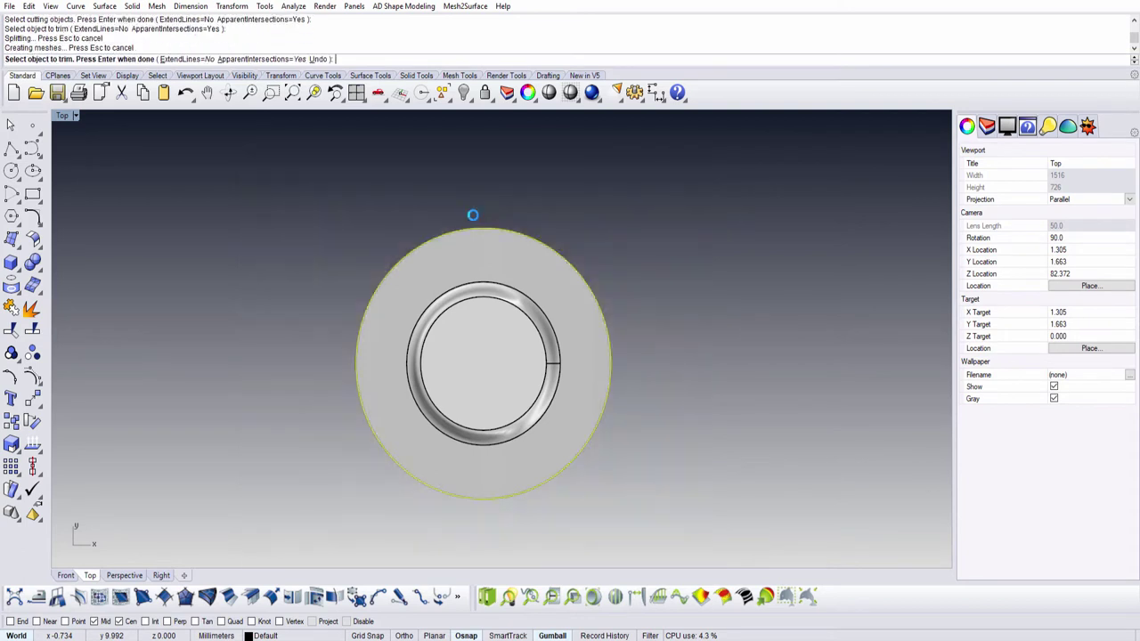
key("Return")
Step: Delete the leftover trimming circle, keeping the polysurface, in the enlarged Perspective view
double_click(64, 116)
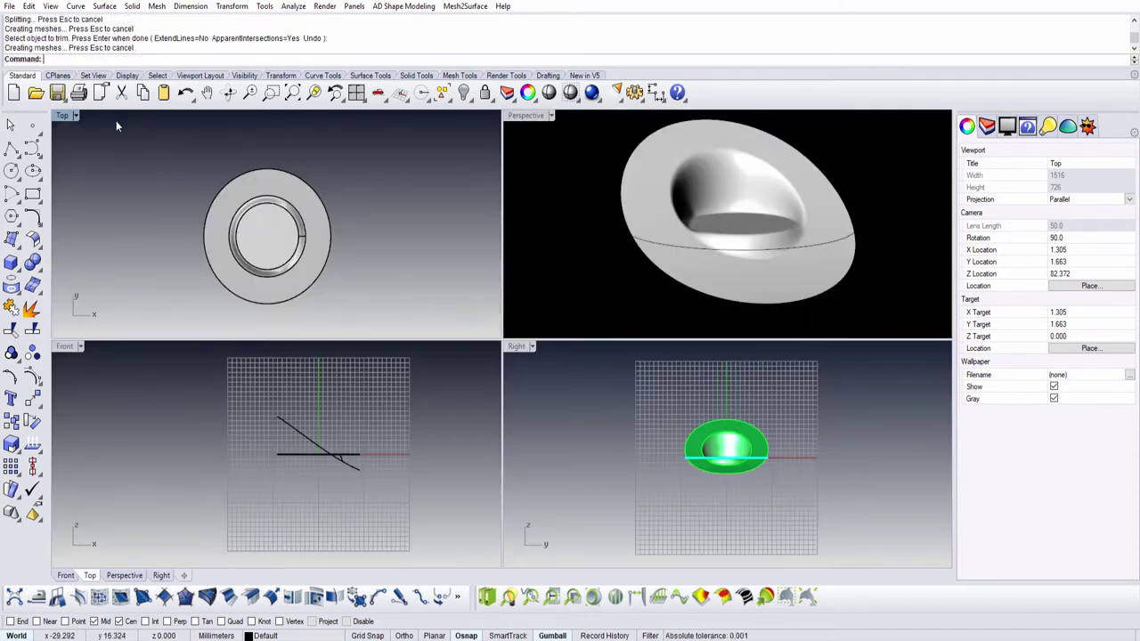
double_click(520, 116)
key("ctrl+a")
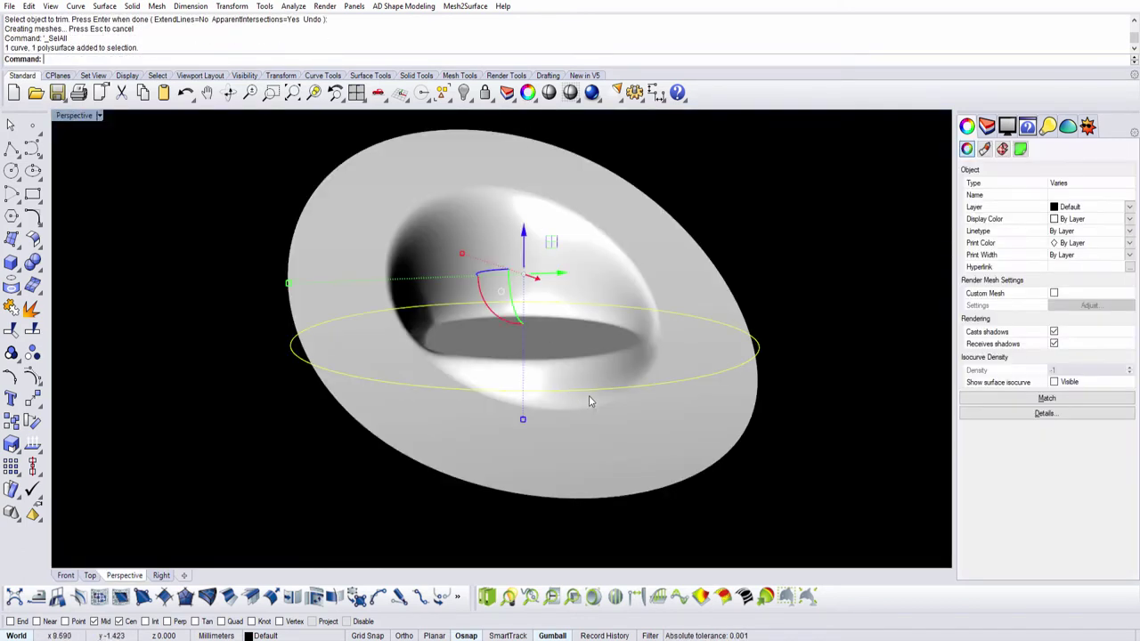
left_click(688, 279, "ctrl")
key("Delete")
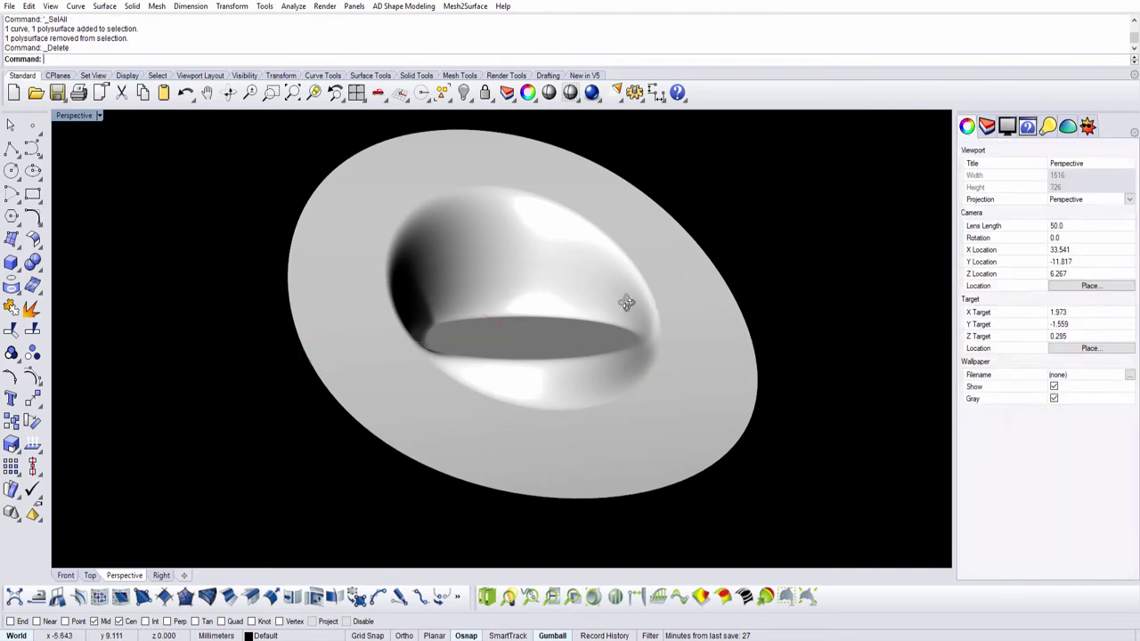
Step: Select everything and Join it, then orbit and zoom in on the recess
mouse_move(688, 279)
right_mouse_down()
mouse_move(497, 316)
mouse_move(547, 330)
right_mouse_up()
key("ctrl+a")
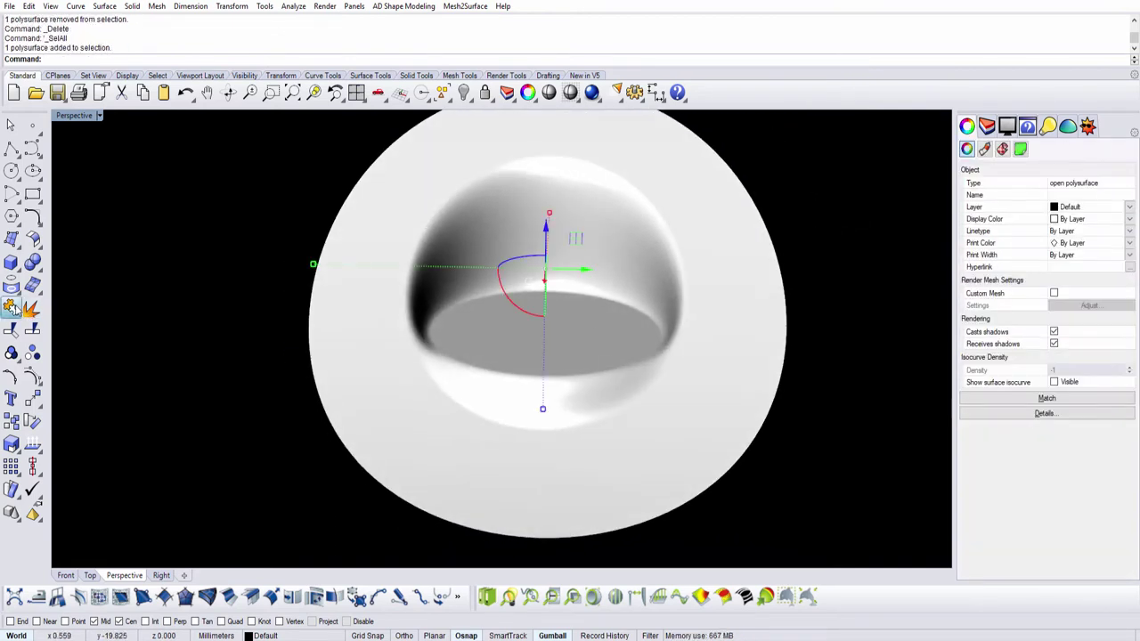
key("ctrl+j")
mouse_move(320, 347)
right_mouse_down()
mouse_move(565, 277)
mouse_move(491, 326)
mouse_move(565, 279)
mouse_move(240, 396)
mouse_move(677, 377)
mouse_move(680, 433)
mouse_move(531, 432)
mouse_move(593, 400)
mouse_move(650, 407)
right_mouse_up()
scroll(600, 422, "up", 3)
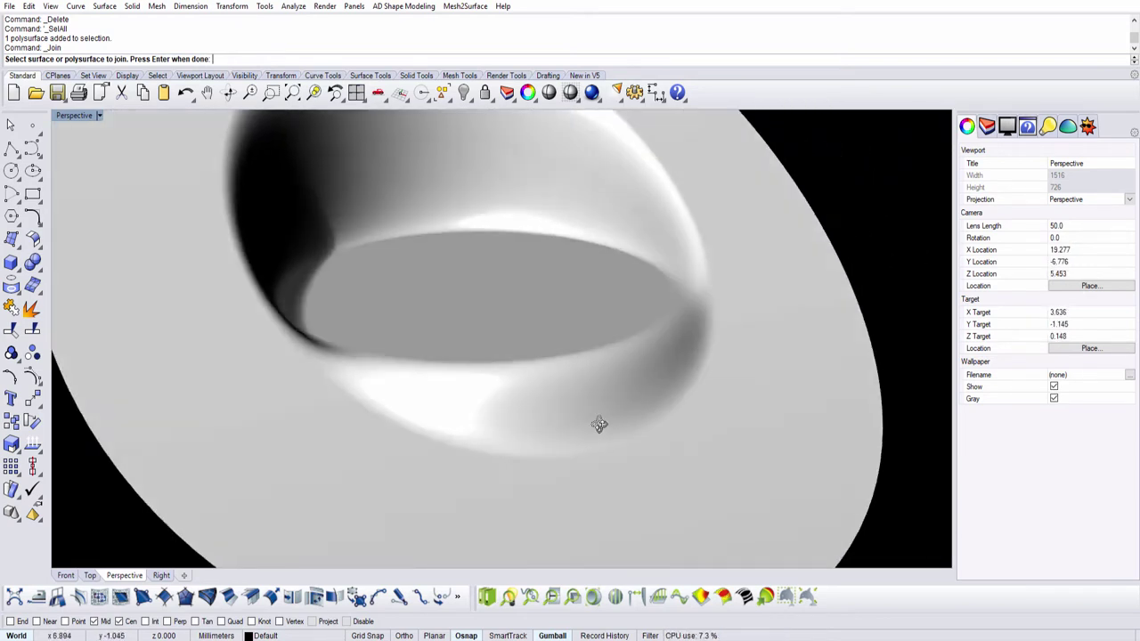
scroll(614, 457, "up", 3)
scroll(615, 458, "up", 2)
scroll(581, 427, "up", 2)
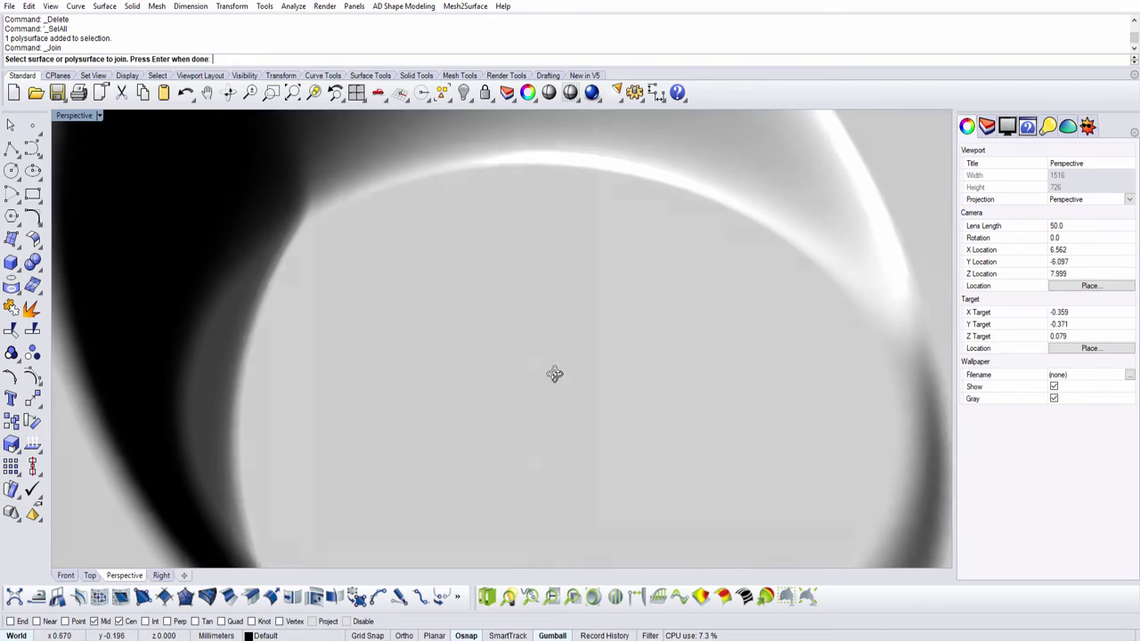
scroll(554, 374, "up", 3)
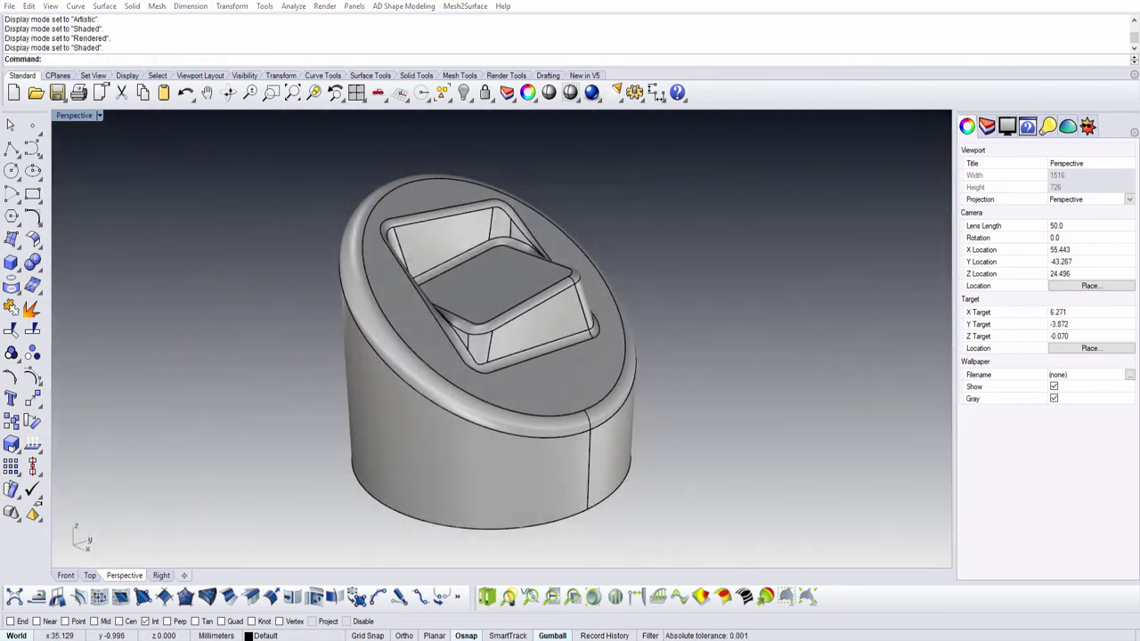
mouse_move(612, 407)
right_mouse_down()
mouse_move(401, 381)
mouse_move(476, 311)
mouse_move(555, 383)
mouse_move(587, 388)
mouse_move(606, 408)
right_mouse_up()
scroll(605, 409, "up", 5)
mouse_move(587, 455)
right_mouse_down()
mouse_move(503, 465)
mouse_move(610, 461)
mouse_move(642, 443)
right_mouse_up()
left_click(99, 116)
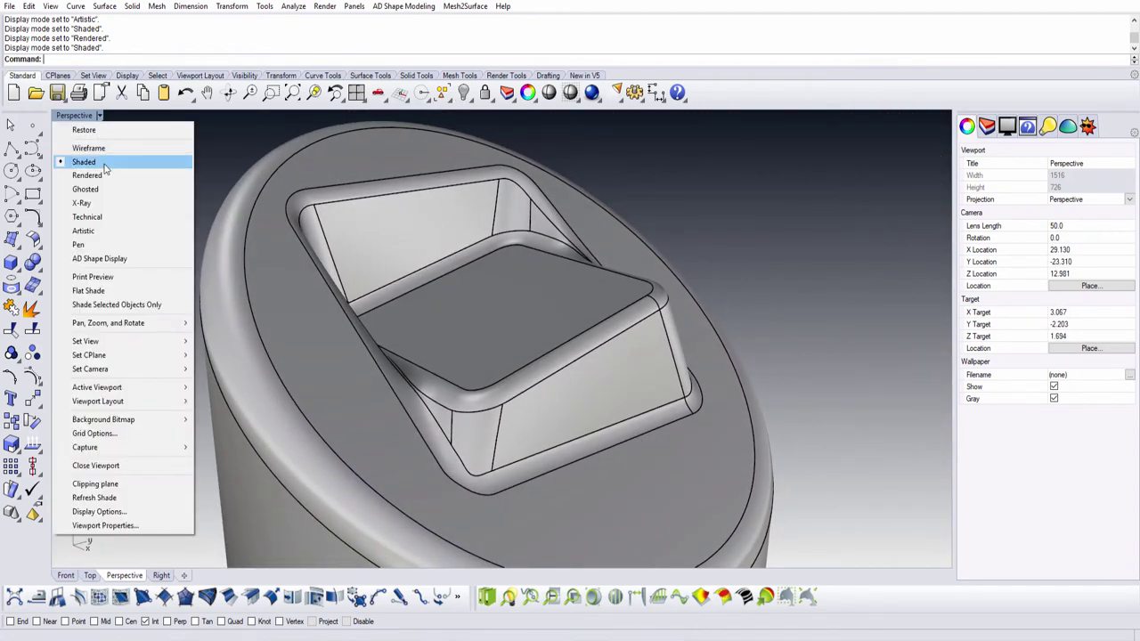
left_click(80, 174)
mouse_move(451, 344)
right_mouse_down()
mouse_move(445, 394)
mouse_move(385, 411)
mouse_move(262, 344)
mouse_move(726, 377)
mouse_move(553, 438)
mouse_move(462, 451)
mouse_move(438, 506)
mouse_move(369, 458)
mouse_move(236, 402)
mouse_move(197, 363)
right_mouse_up()
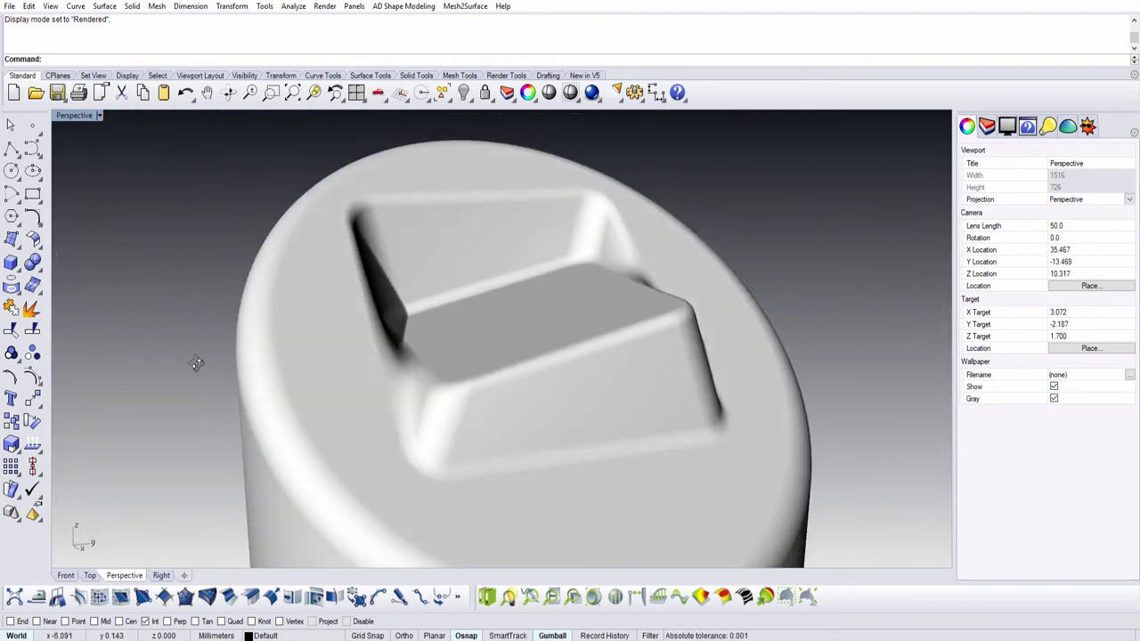
left_click(100, 116)
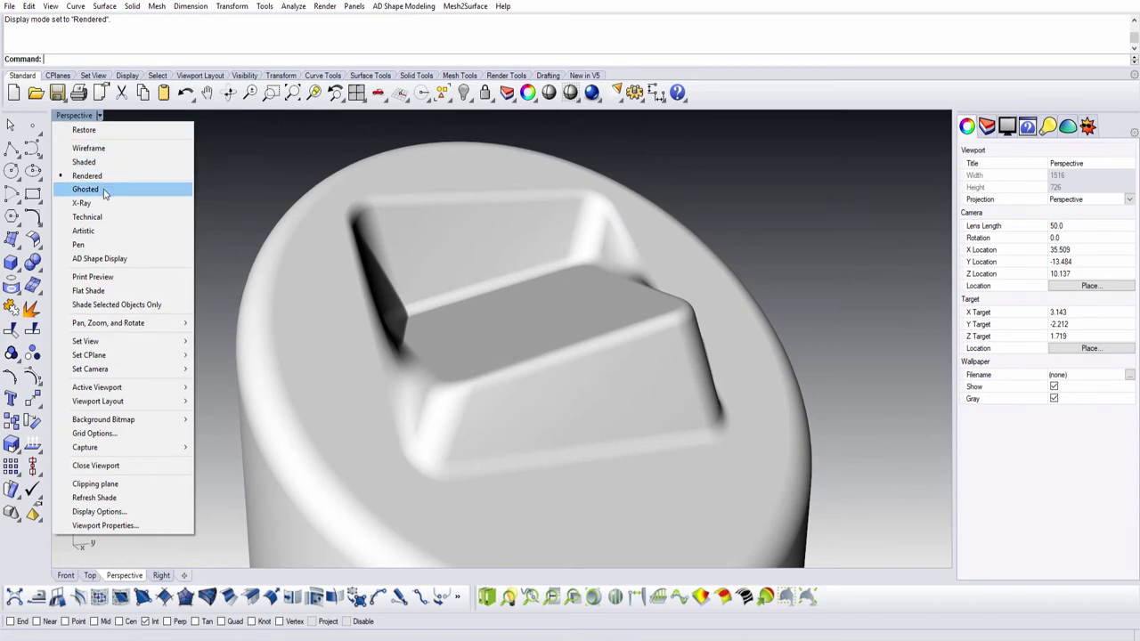
left_click(88, 218)
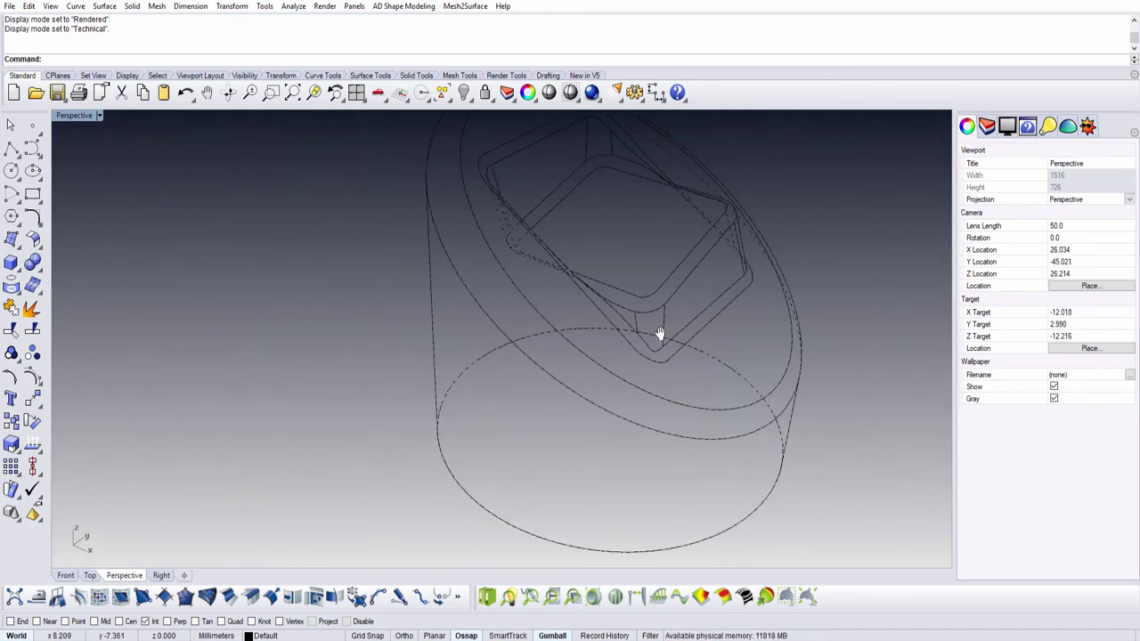
left_click(99, 116)
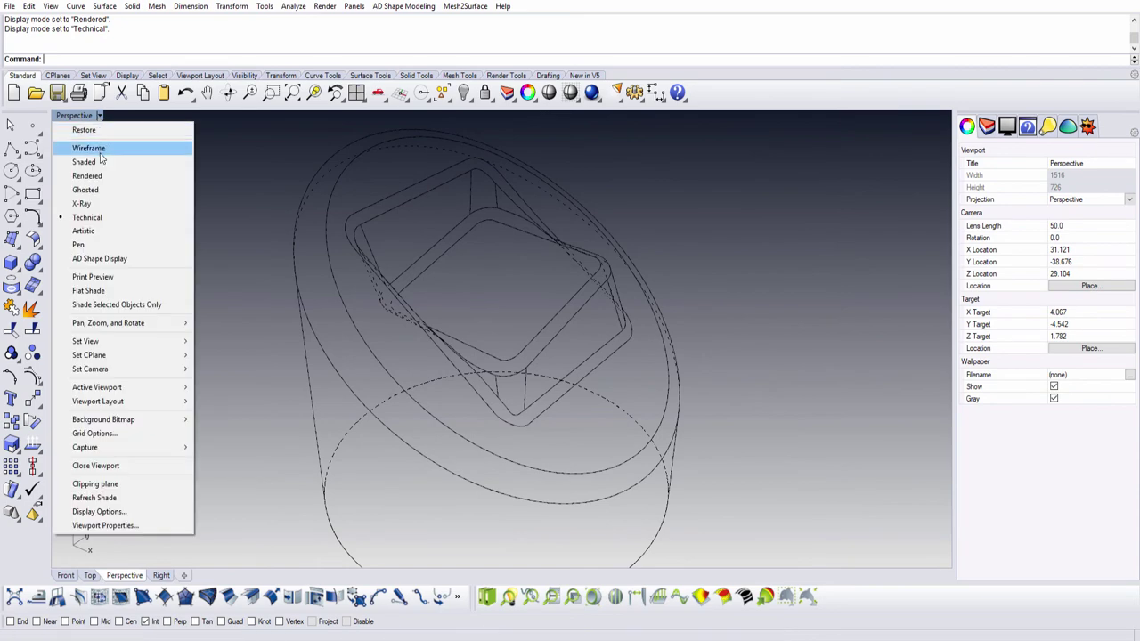
left_click(100, 162)
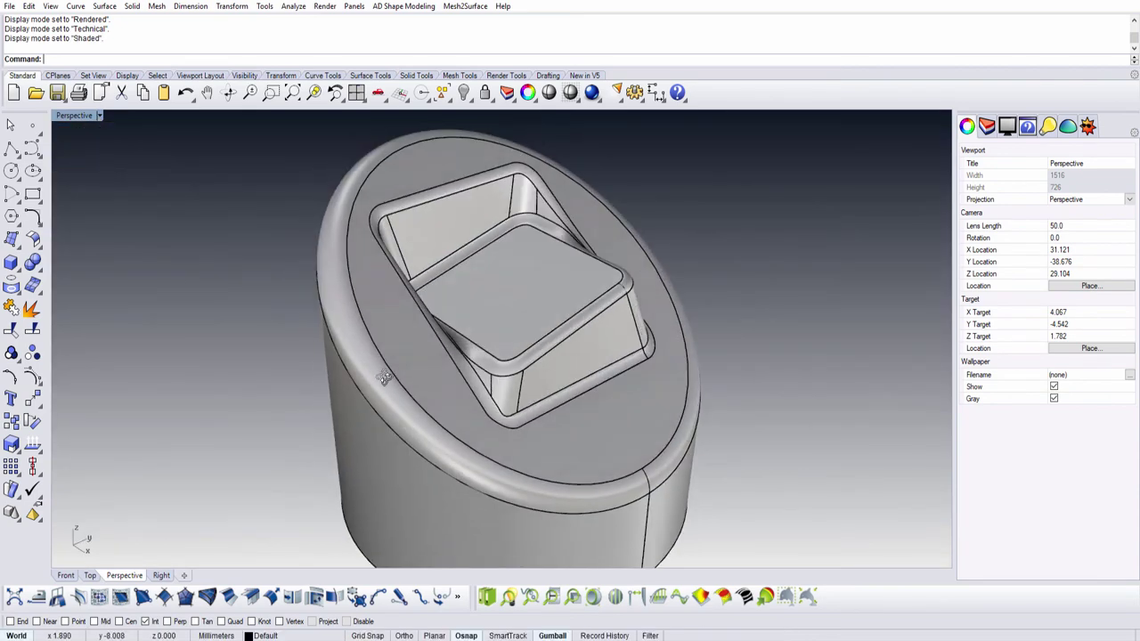
mouse_move(100, 168)
right_mouse_down()
mouse_move(315, 375)
mouse_move(254, 359)
mouse_move(447, 415)
mouse_move(414, 383)
right_mouse_up()
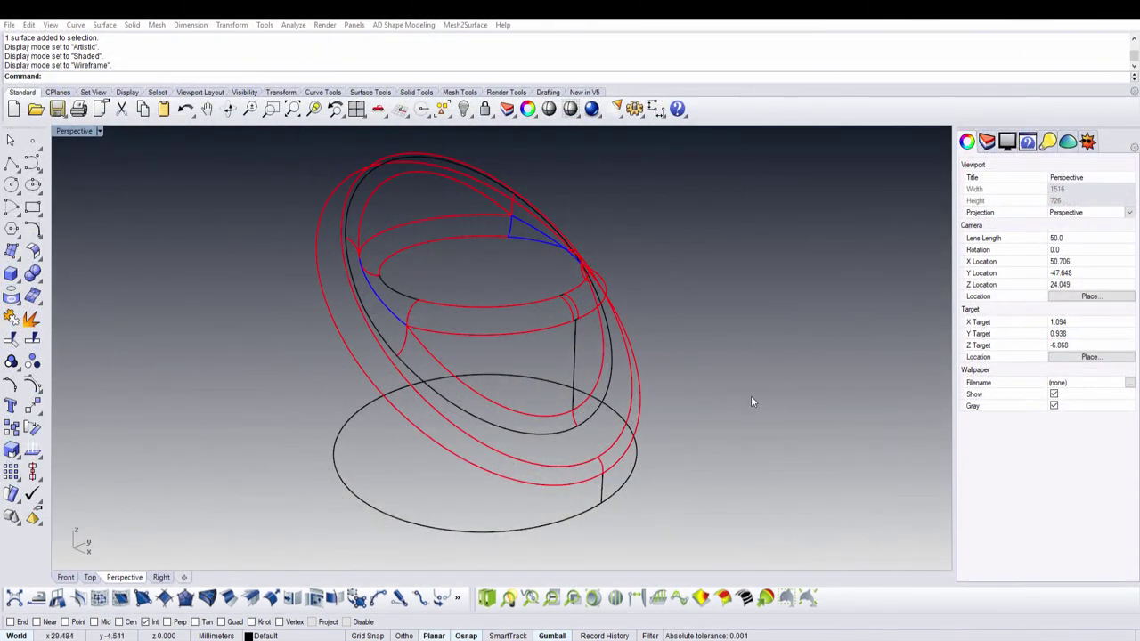
Step: Switch the Perspective view to Shaded display and orbit around the filleted cup
right_click_drag(522, 364, 464, 367)
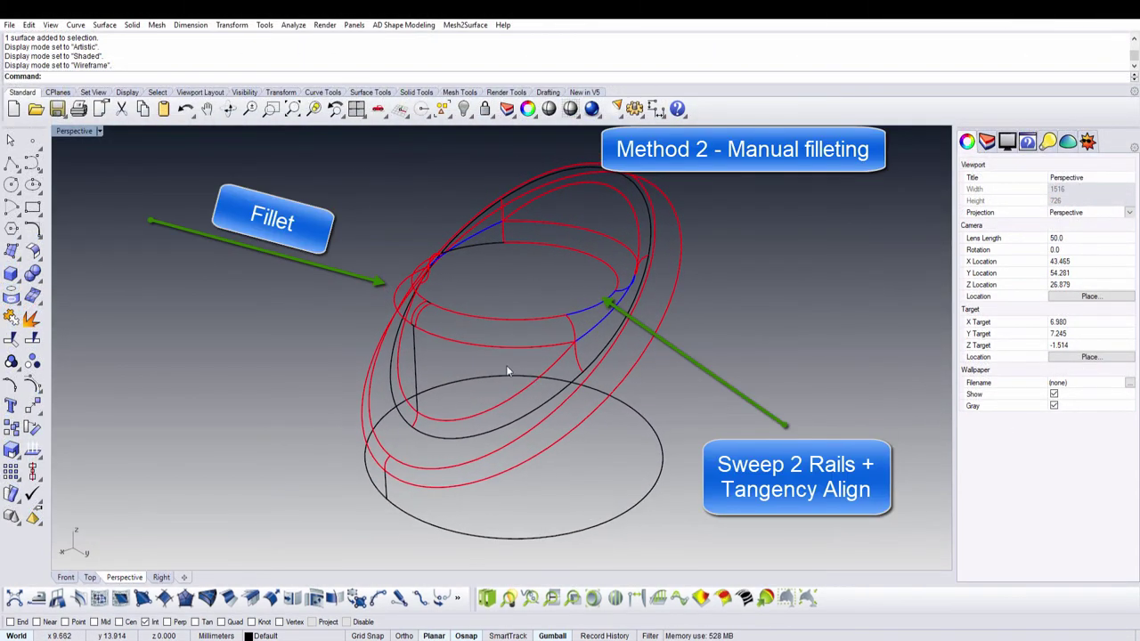
left_click(101, 132)
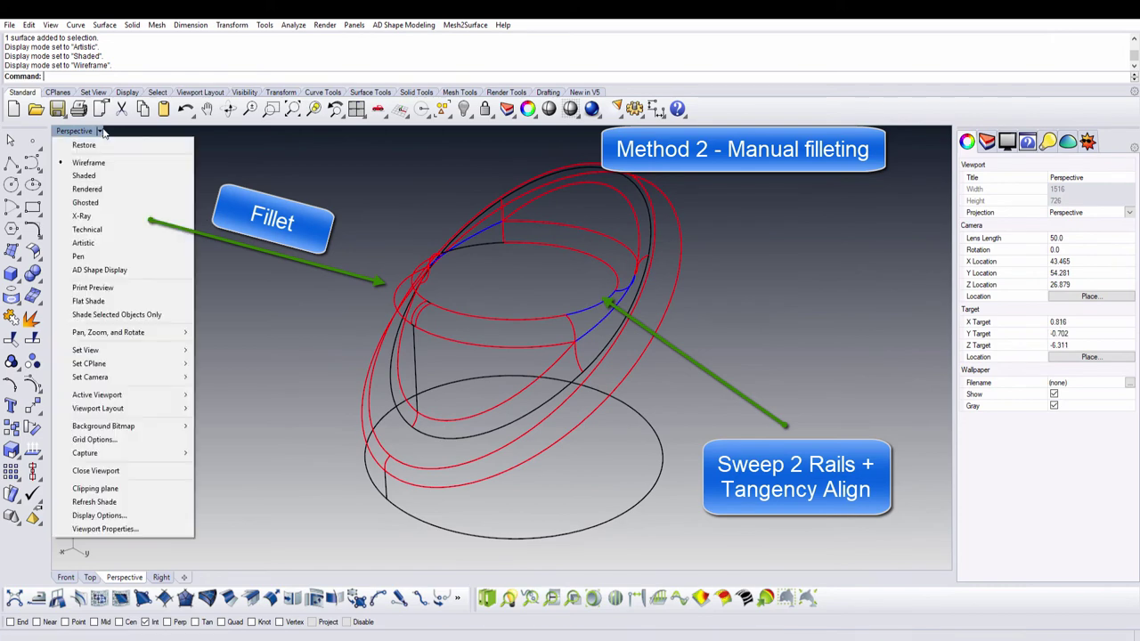
left_click(84, 176)
right_click_drag(300, 269, 482, 284)
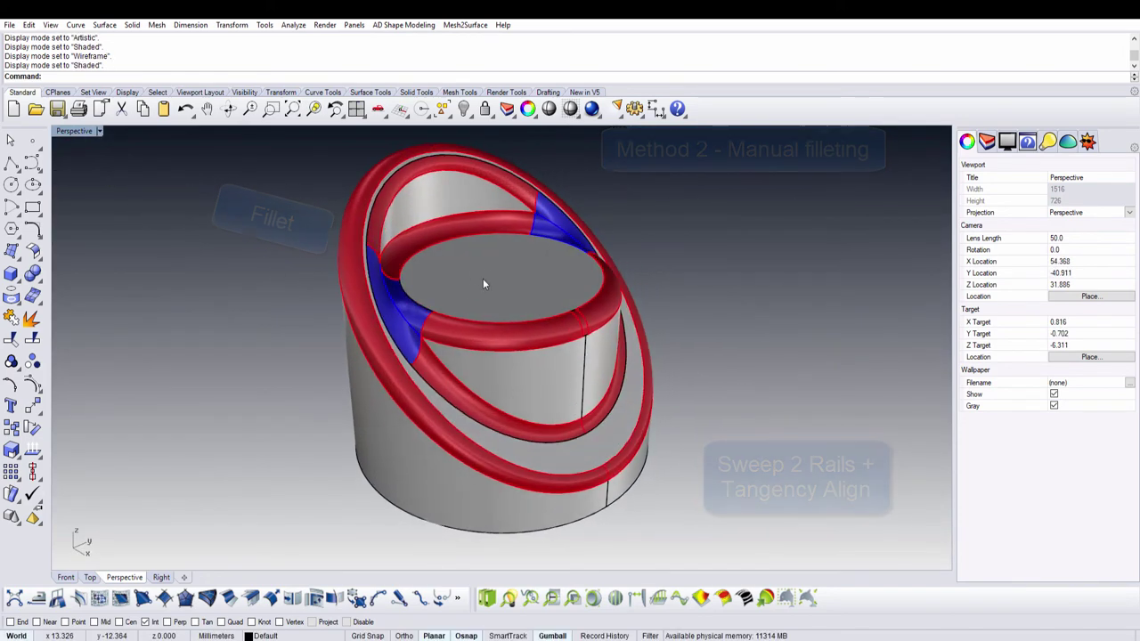
scroll(483, 284, "up", 3)
mouse_move(427, 316)
right_mouse_down()
mouse_move(431, 341)
mouse_move(389, 330)
mouse_move(478, 364)
mouse_move(470, 330)
mouse_move(535, 364)
mouse_move(404, 324)
mouse_move(580, 333)
mouse_move(500, 396)
mouse_move(594, 380)
mouse_move(693, 383)
mouse_move(636, 402)
mouse_move(736, 404)
right_mouse_up()
Step: Apply the Artistic display style and orbit to view the cup from the front
left_click(101, 131)
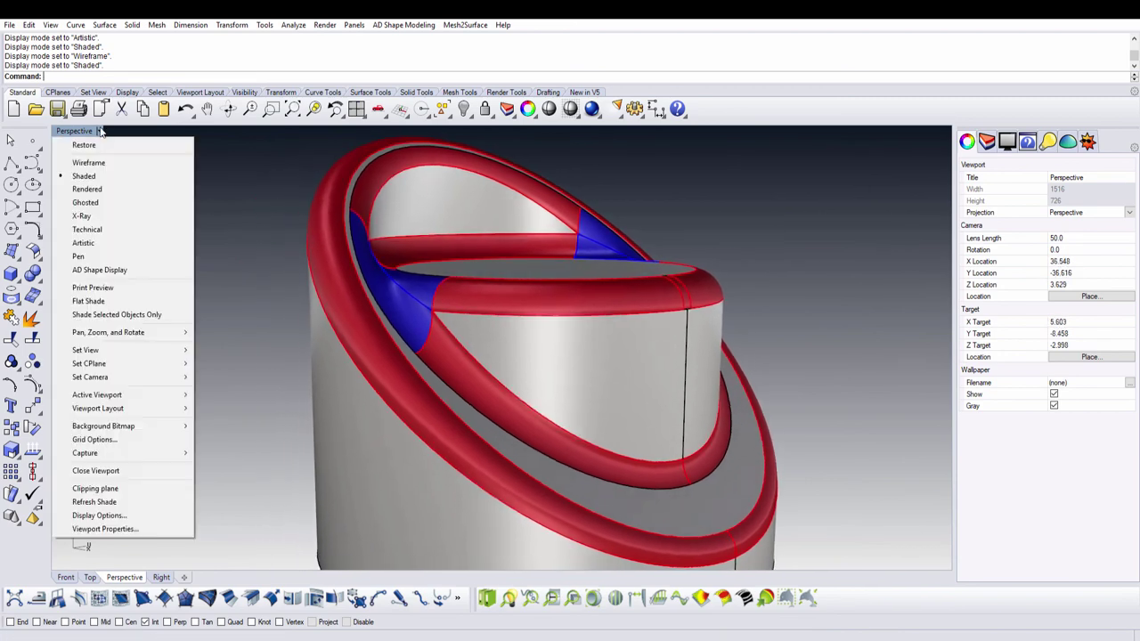
left_click(113, 247)
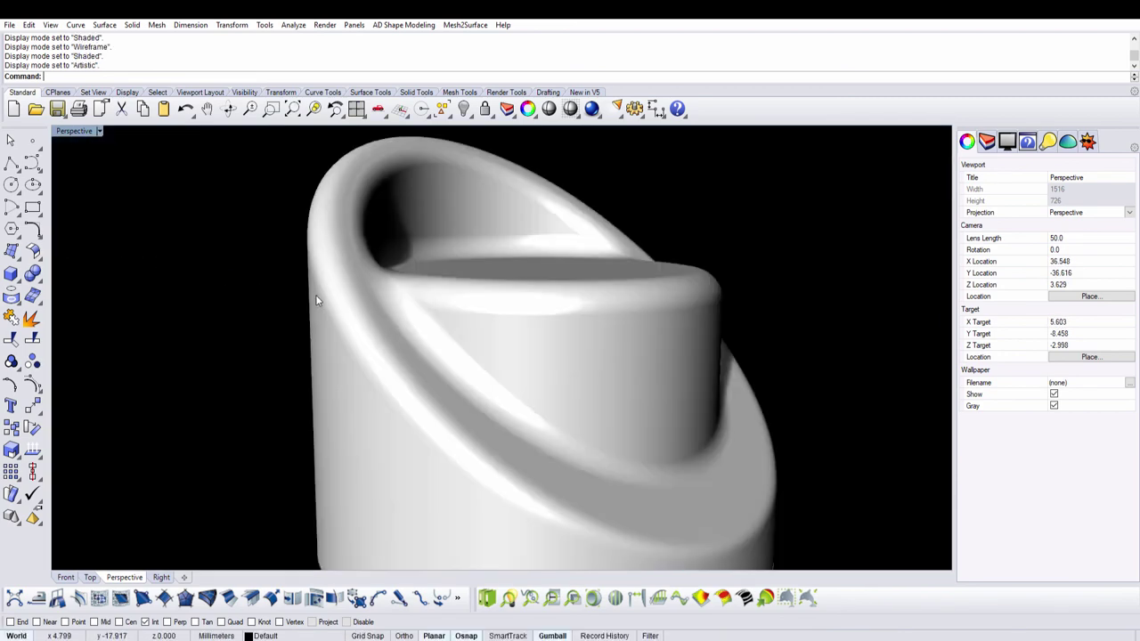
mouse_move(315, 294)
right_mouse_down()
mouse_move(390, 338)
mouse_move(240, 343)
right_mouse_up()
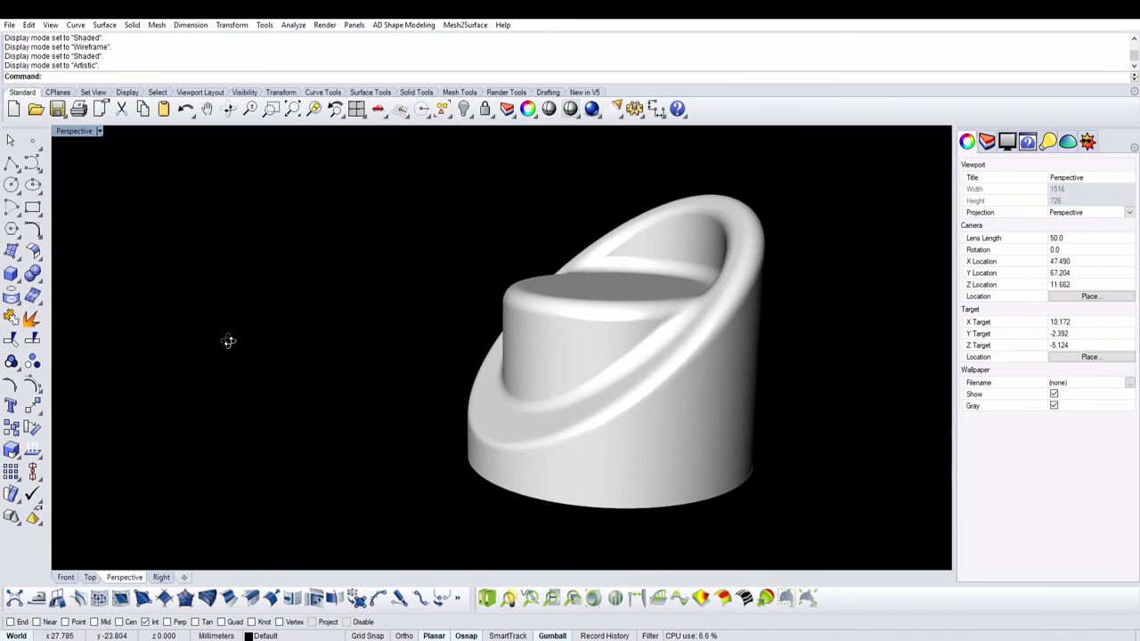
right_click_drag(466, 362, 542, 327)
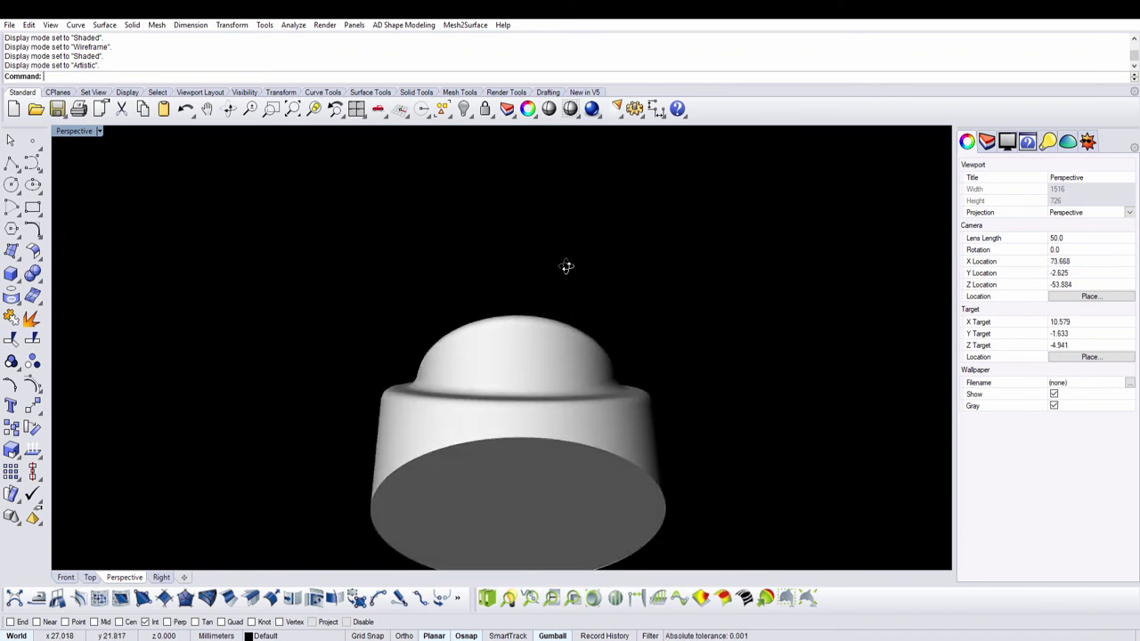